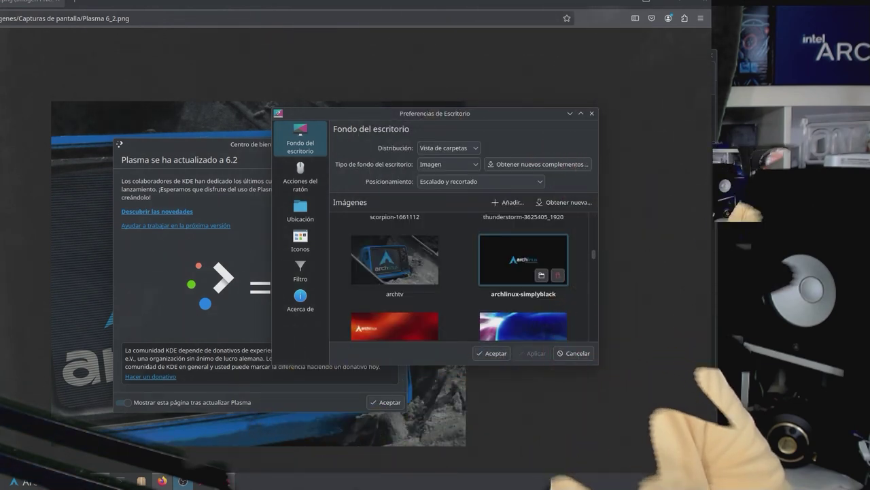
# Step: Close the desktop preferences window, the browser showing the Plasma 6_2.png image, and the file manager
pyautogui.click(593, 114)
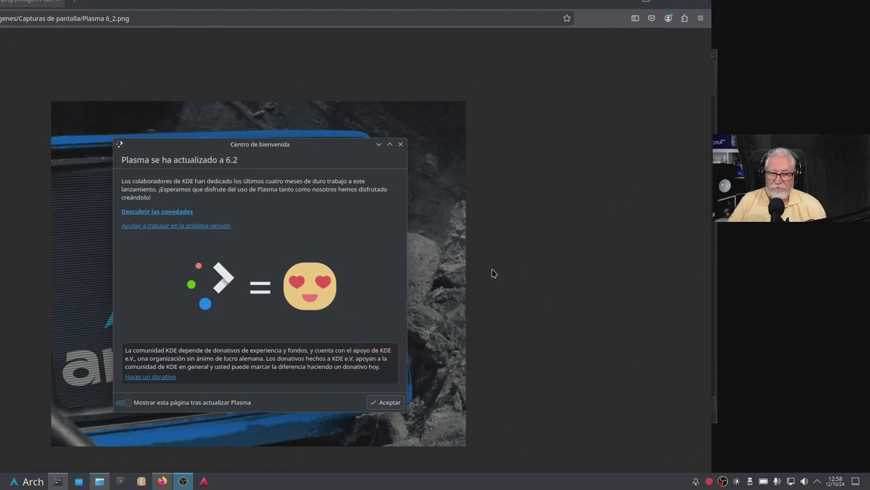
pyautogui.moveTo(486, 7); pyautogui.dragTo(572, 17)
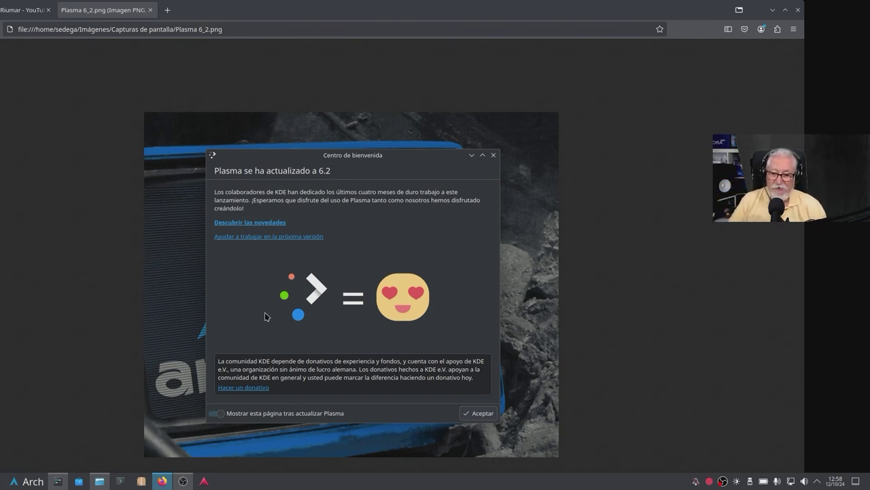
pyautogui.click(797, 12)
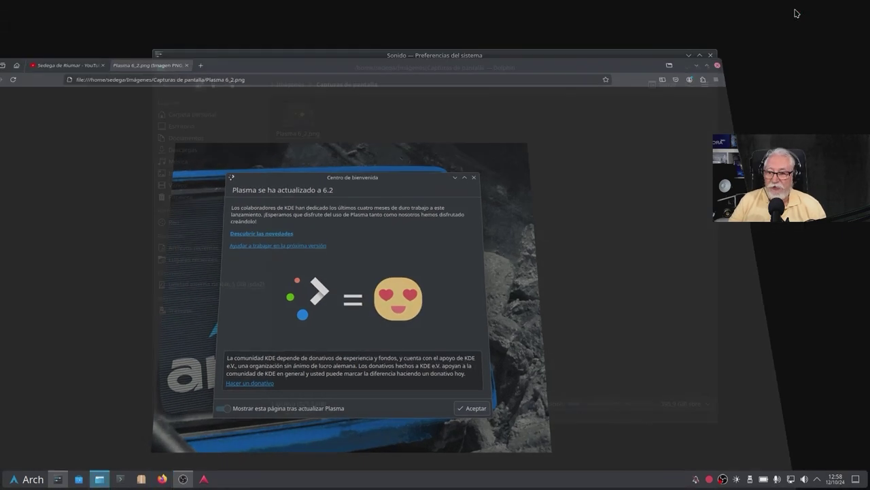
pyautogui.click(709, 55)
# Step: Reposition the Sound settings window and test the front right and front left speakers of the Scarlett 4i4 USB output
pyautogui.moveTo(326, 58); pyautogui.dragTo(297, 54)
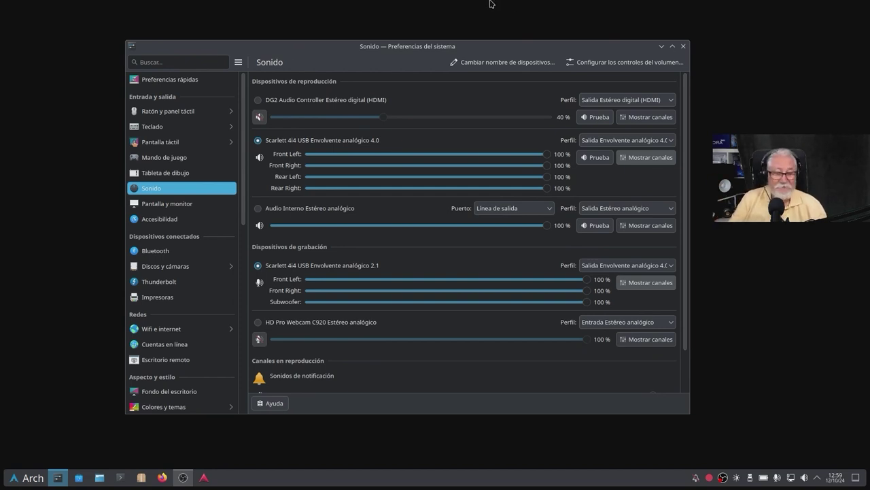
pyautogui.moveTo(483, 47); pyautogui.dragTo(493, 30)
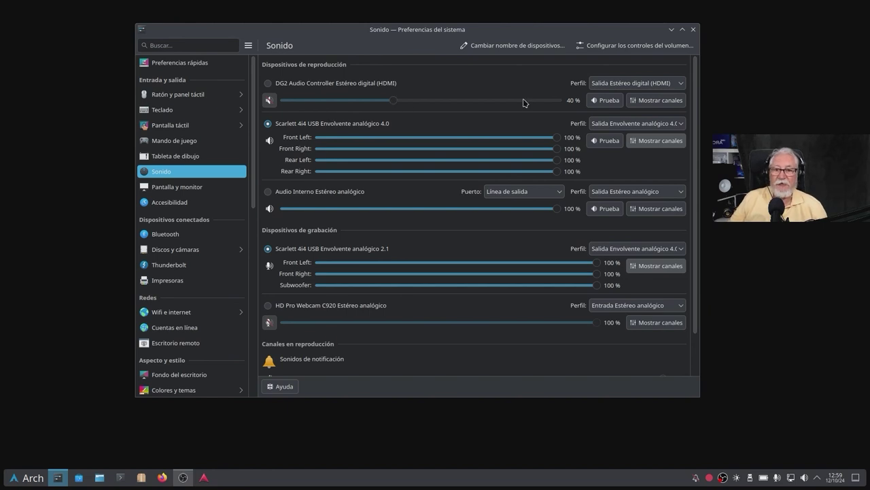
pyautogui.click(607, 143)
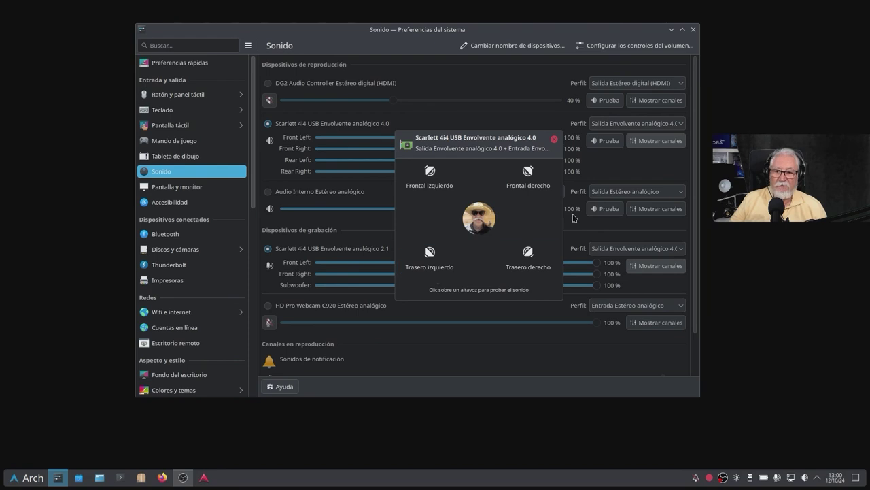
pyautogui.click(527, 178)
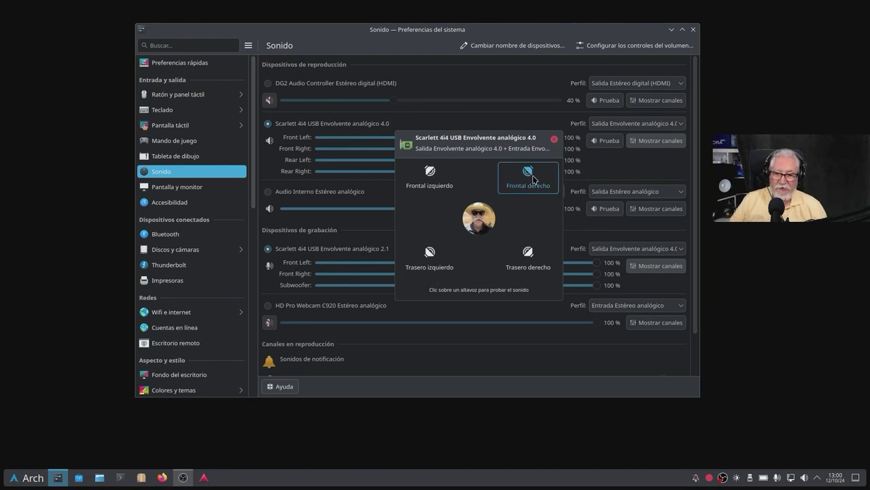
pyautogui.click(424, 178)
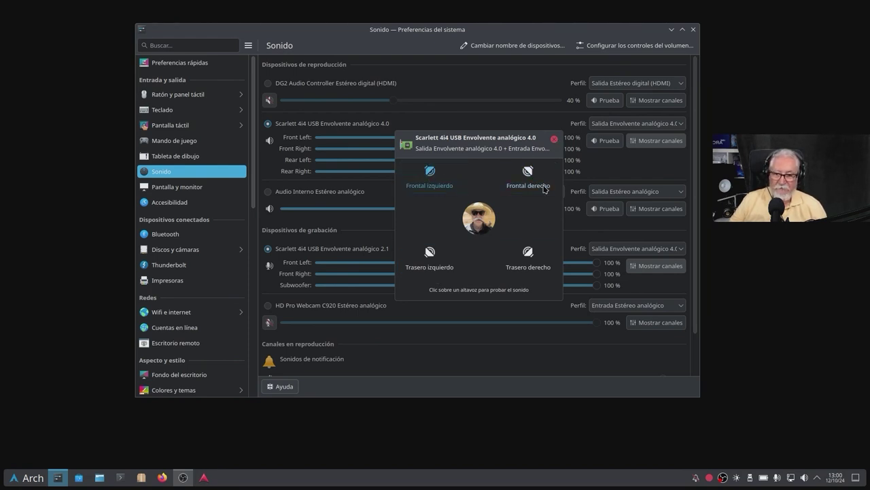
pyautogui.click(555, 139)
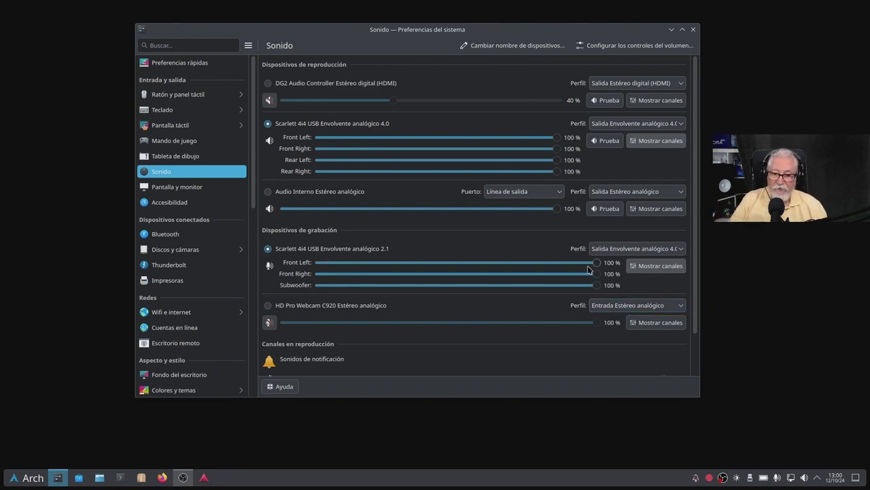
# Step: Lower the Front Left recording level of the Scarlett 4i4 USB to 14 % and bring it back to 100 %
pyautogui.moveTo(599, 266); pyautogui.dragTo(586, 266)
pyautogui.moveTo(491, 262); pyautogui.dragTo(355, 266)
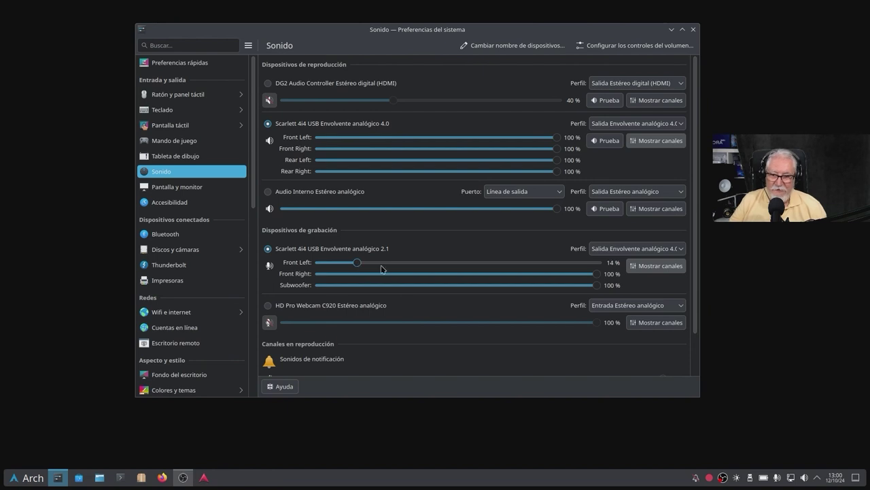
pyautogui.click(561, 266)
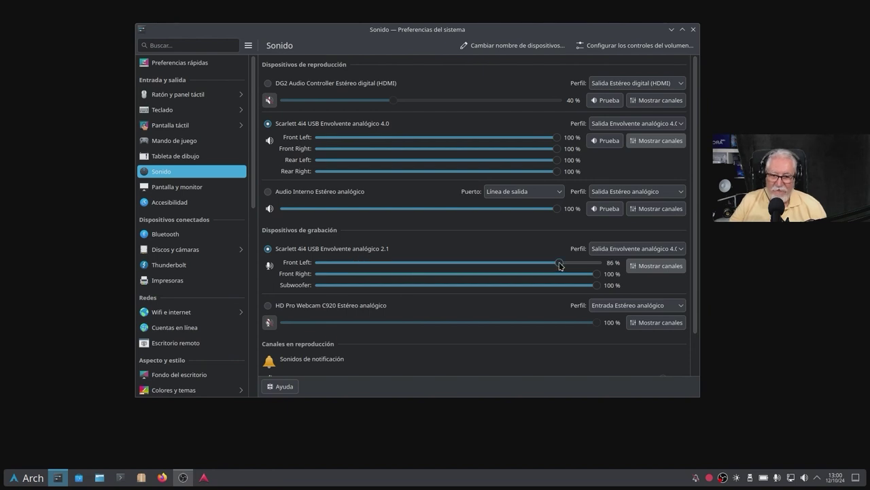
pyautogui.click(595, 266)
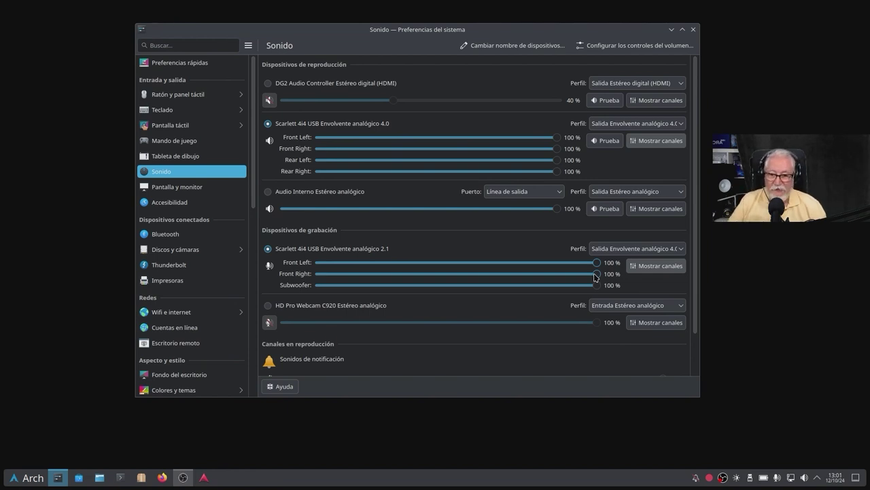
# Step: Lower the Front Right recording level of the Scarlett 4i4 USB to 22 % and bring it back to 100 %
pyautogui.moveTo(596, 276); pyautogui.dragTo(593, 276)
pyautogui.click(379, 275)
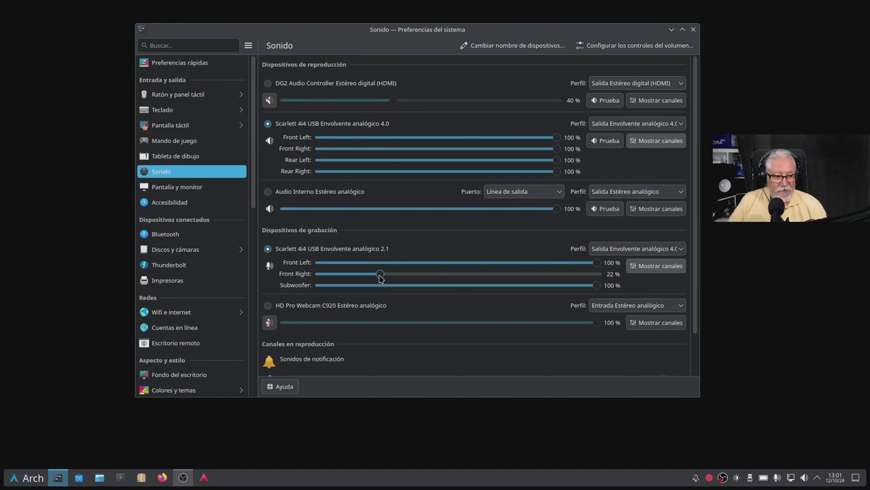
pyautogui.click(600, 275)
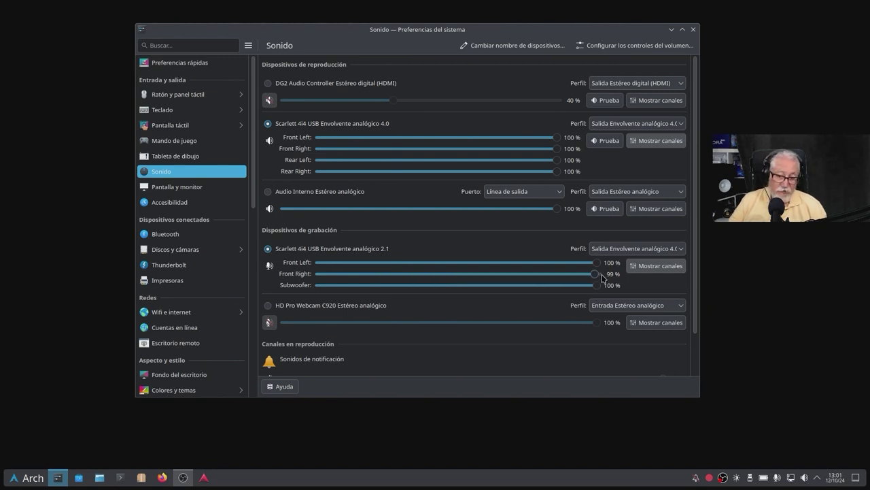
pyautogui.click(603, 276)
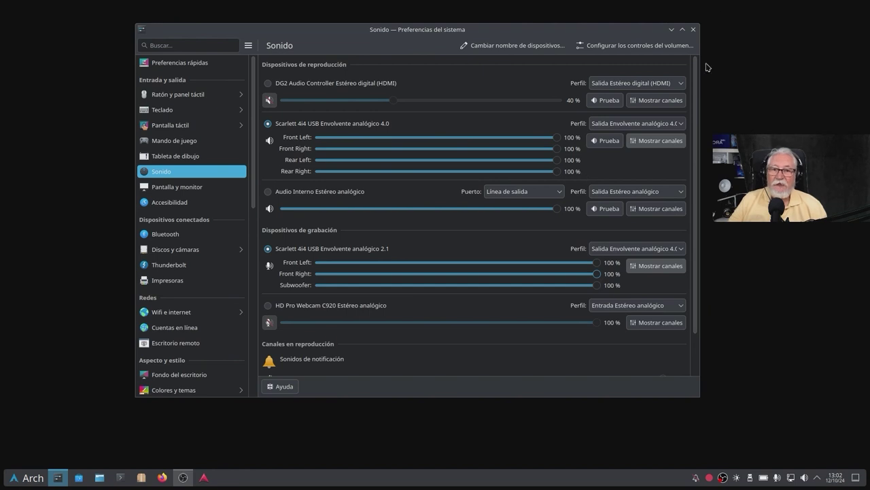
# Step: Close the system settings and run btop in a Konsole terminal to examine the system resource usage
pyautogui.click(694, 30)
pyautogui.click(120, 478)
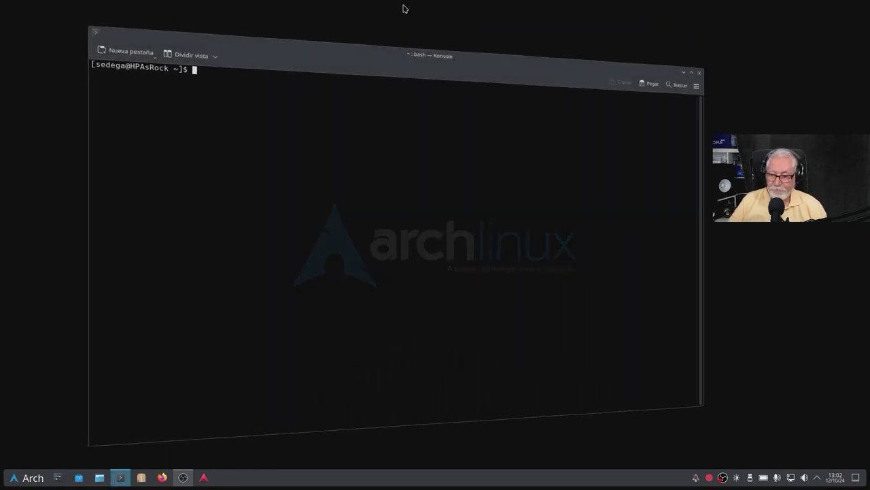
pyautogui.press('Up')
pyautogui.press('Up')
pyautogui.press('Up')
pyautogui.press('Up')
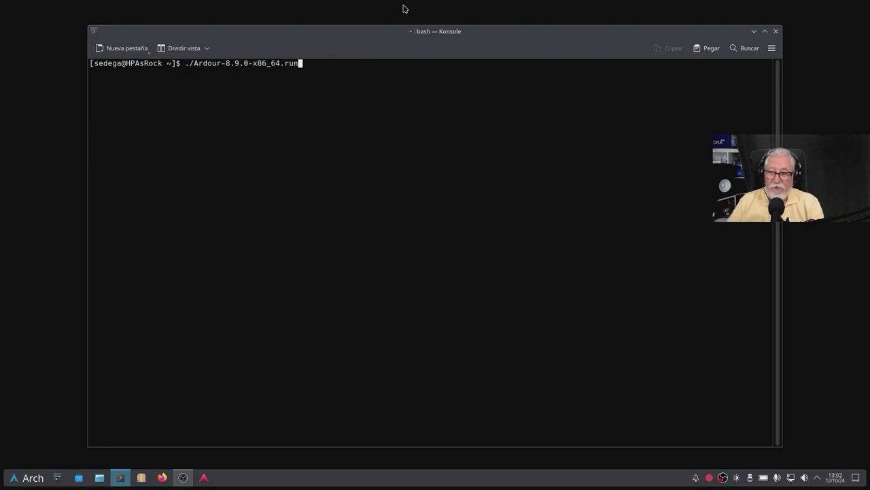
pyautogui.press('Up')
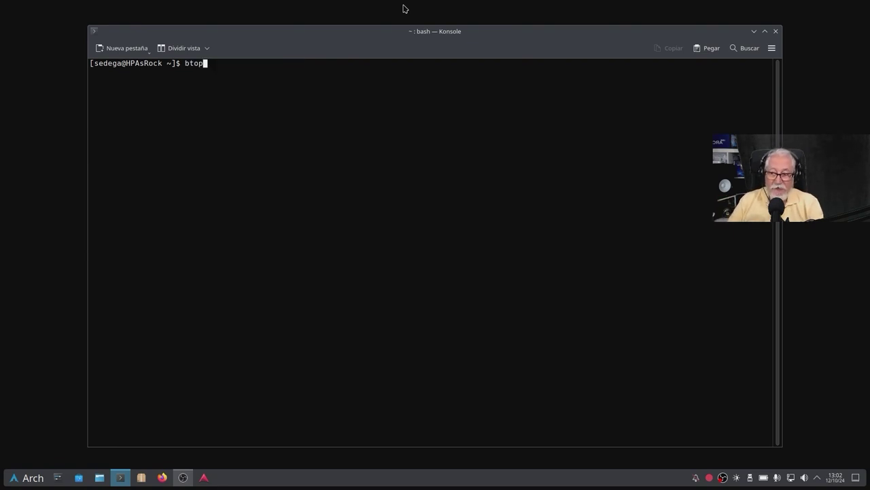
pyautogui.press('Up')
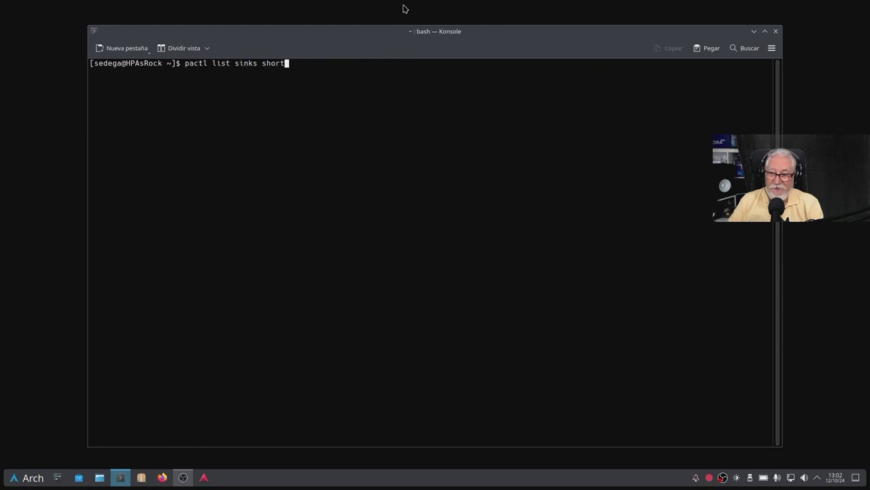
pyautogui.press('Down')
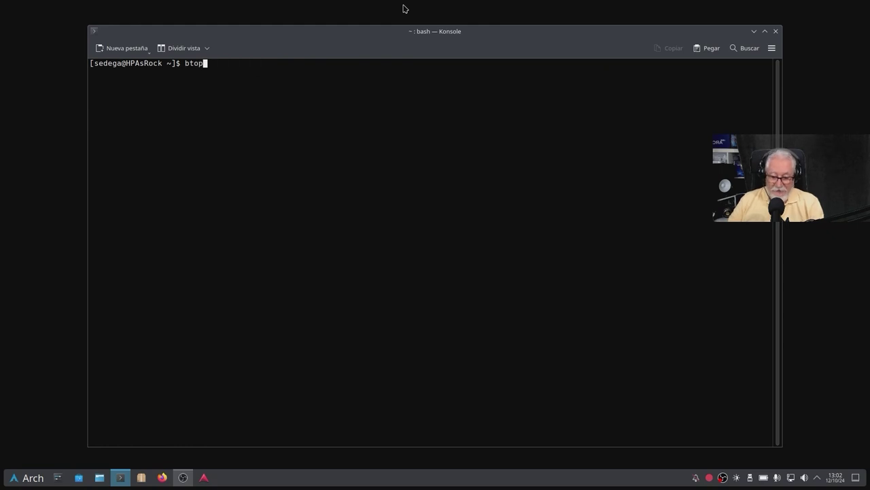
pyautogui.press('Return')
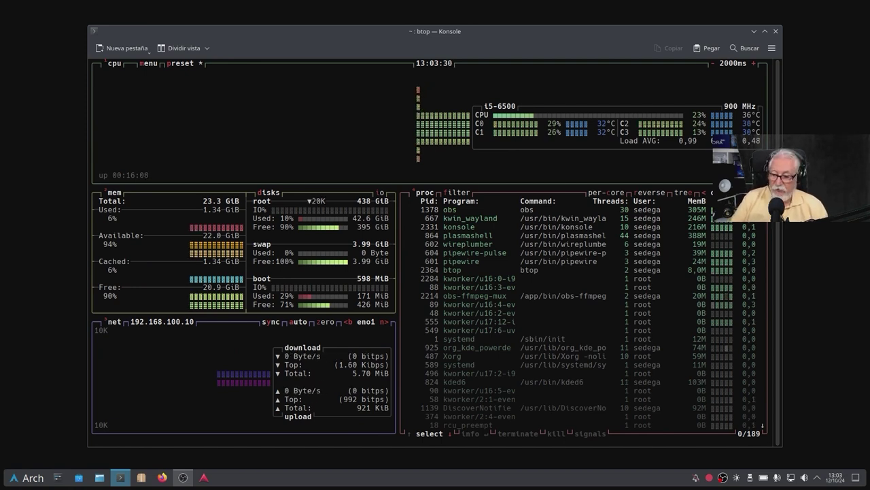
# Step: Search for the package "indicator-cpu" in the Octopi package manager and close Octopi
pyautogui.click(140, 479)
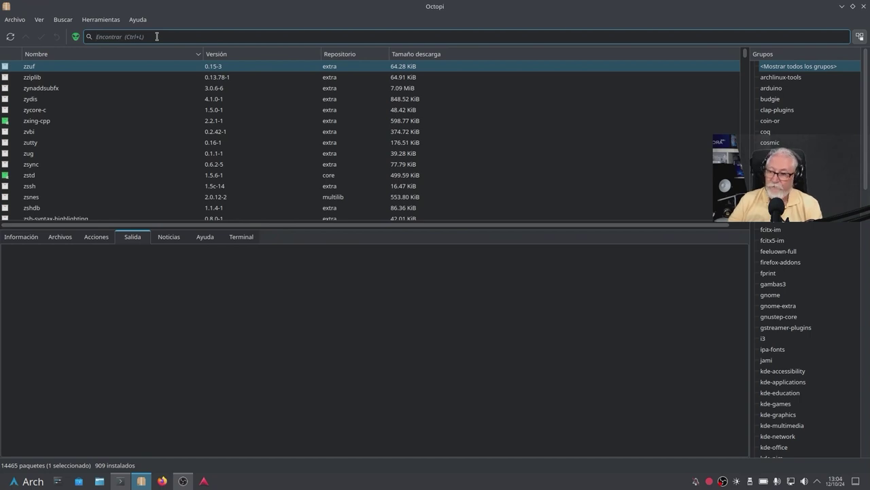
pyautogui.write('i')
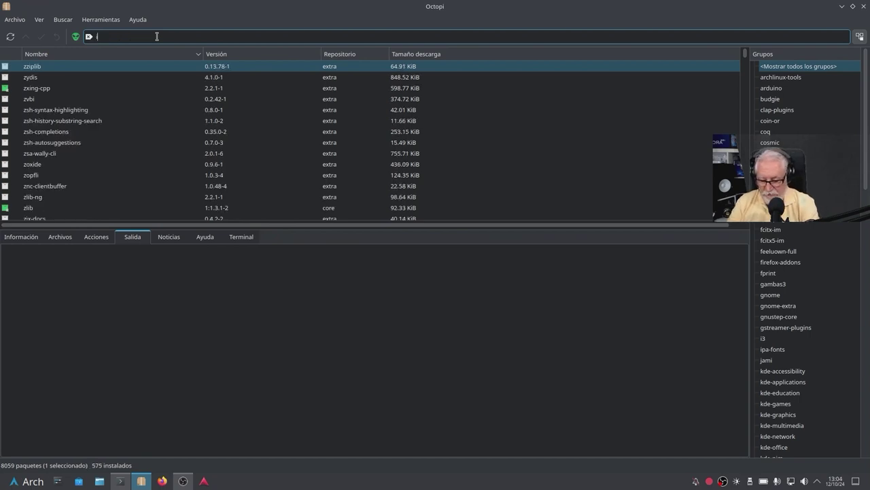
pyautogui.write('ndicator')
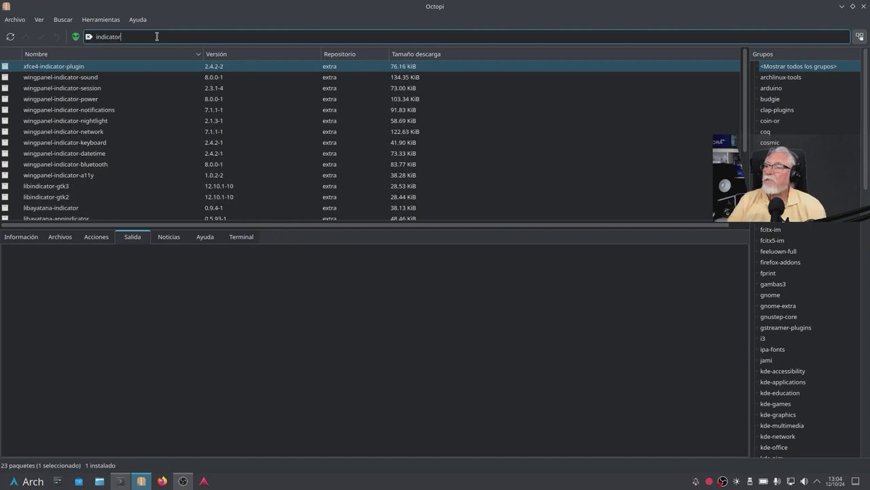
pyautogui.write('-')
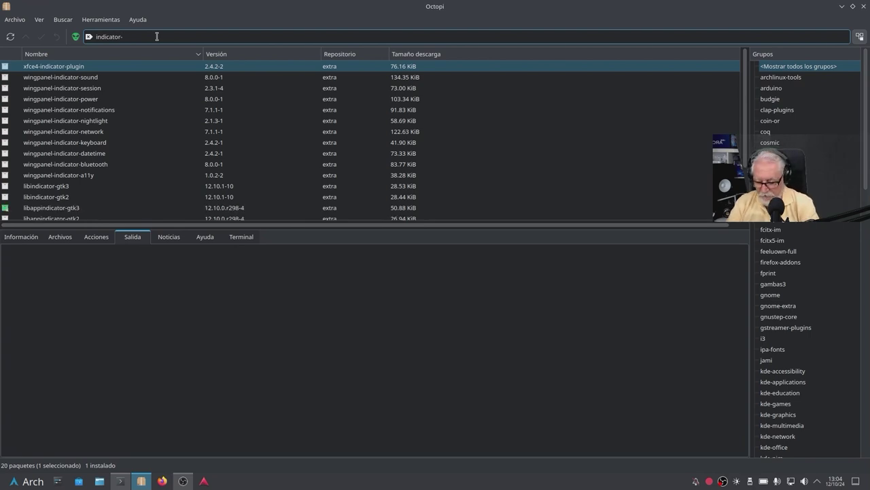
pyautogui.write('c')
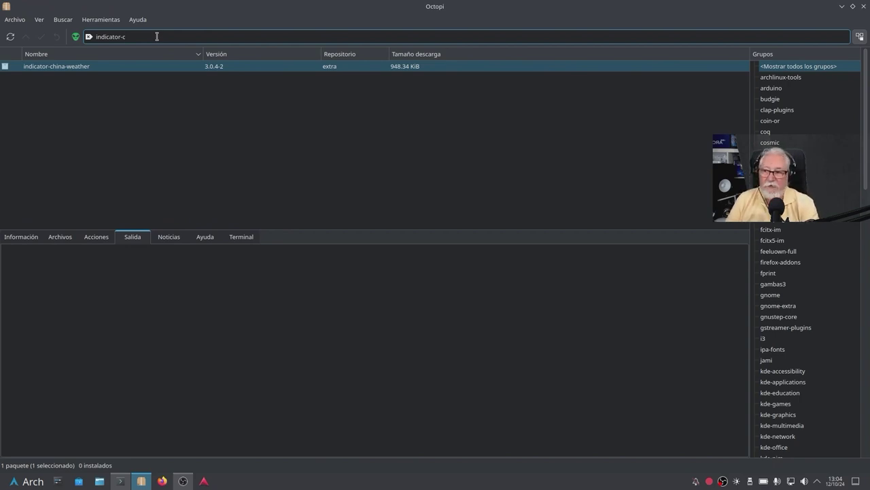
pyautogui.write('pu')
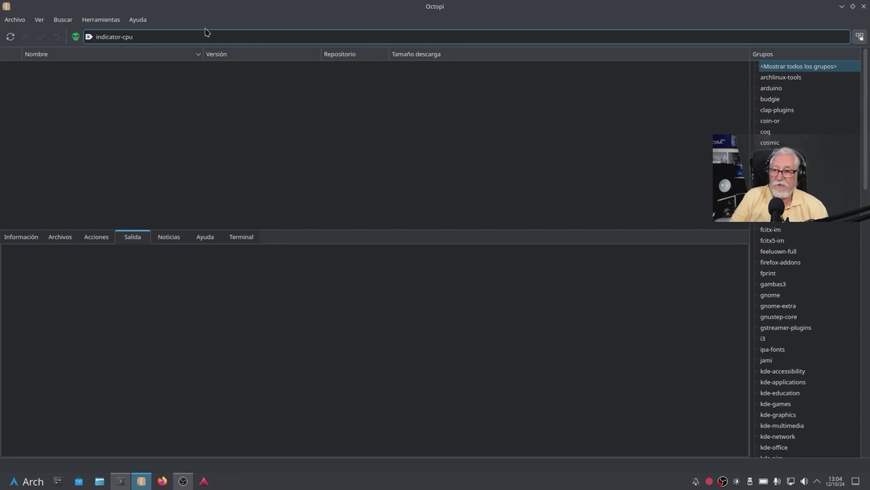
pyautogui.click(866, 7)
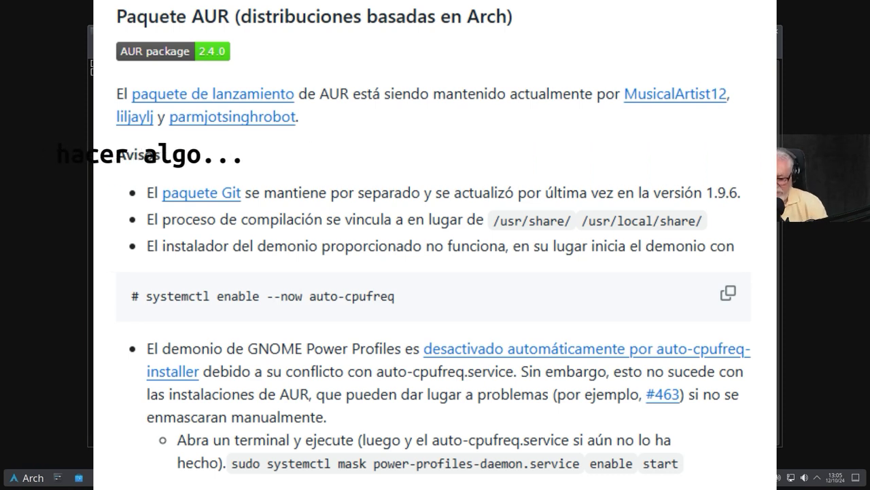
# Step: Run htop in the terminal to examine the CPU load and running processes, and quit it
pyautogui.write('top')
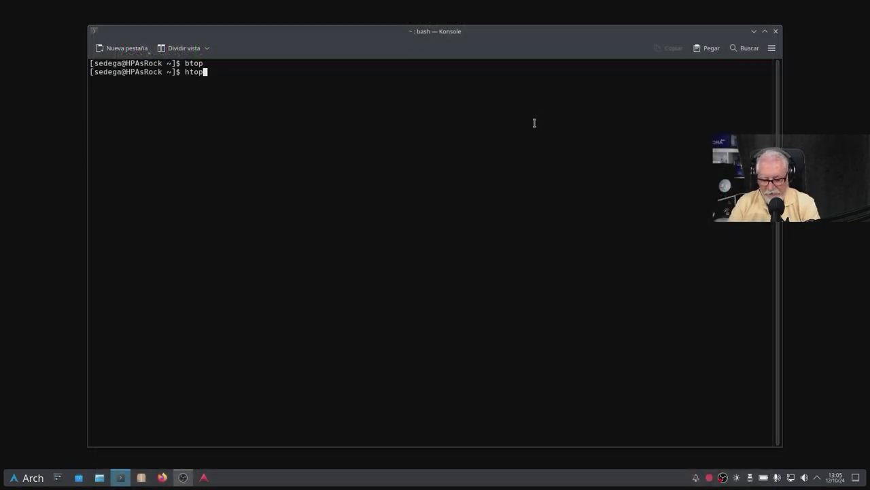
pyautogui.press('Return')
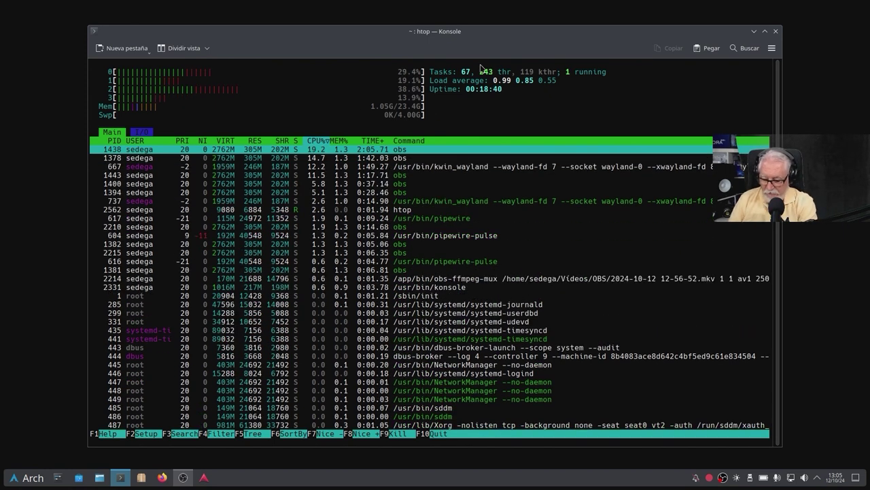
pyautogui.press('q')
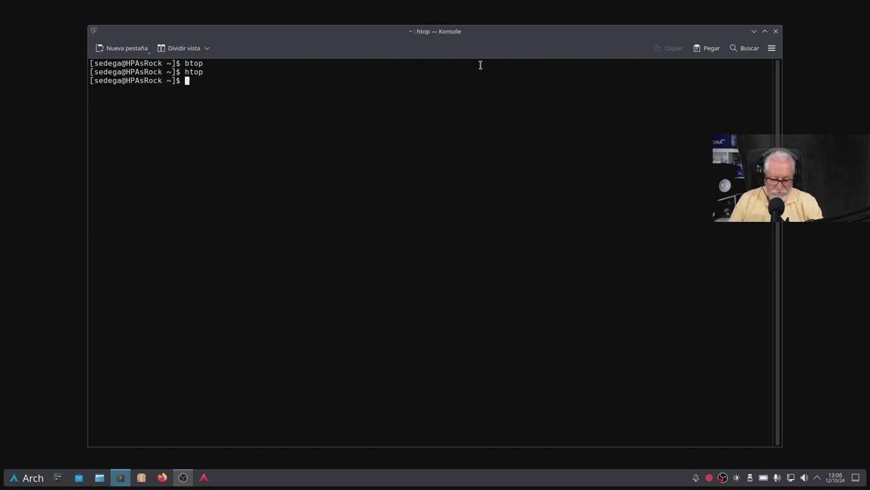
# Step: Run fastfetch and highlight the KDE Plasma version, the kernel version, the memory usage and the first GPU in its output
pyautogui.write('fastfetch')
pyautogui.press('Return')
pyautogui.moveTo(339, 175); pyautogui.dragTo(370, 176)
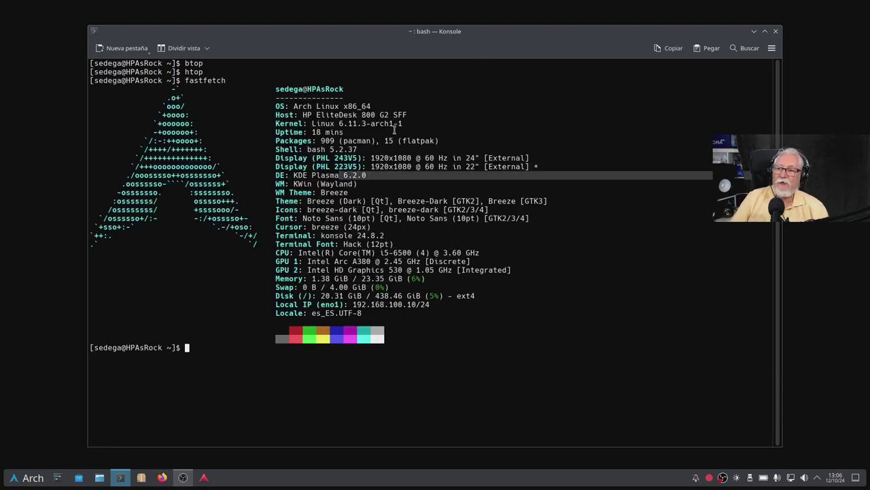
pyautogui.moveTo(339, 124); pyautogui.dragTo(382, 124)
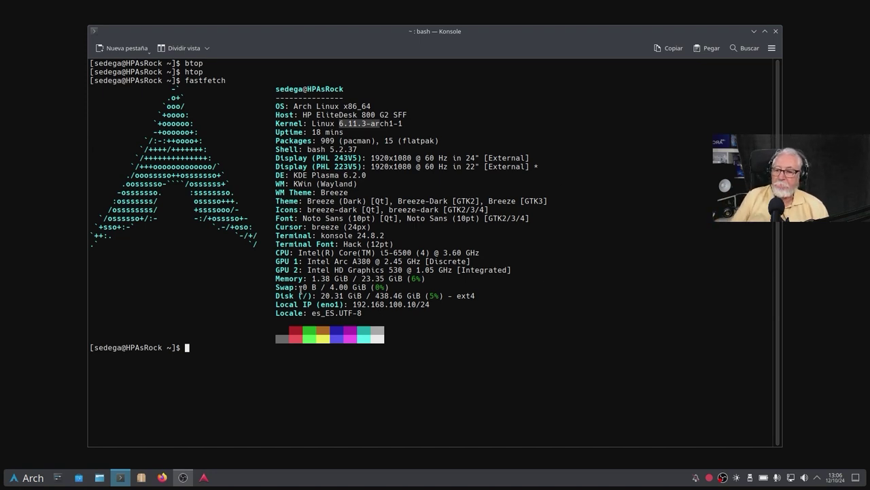
pyautogui.moveTo(308, 279); pyautogui.dragTo(418, 284)
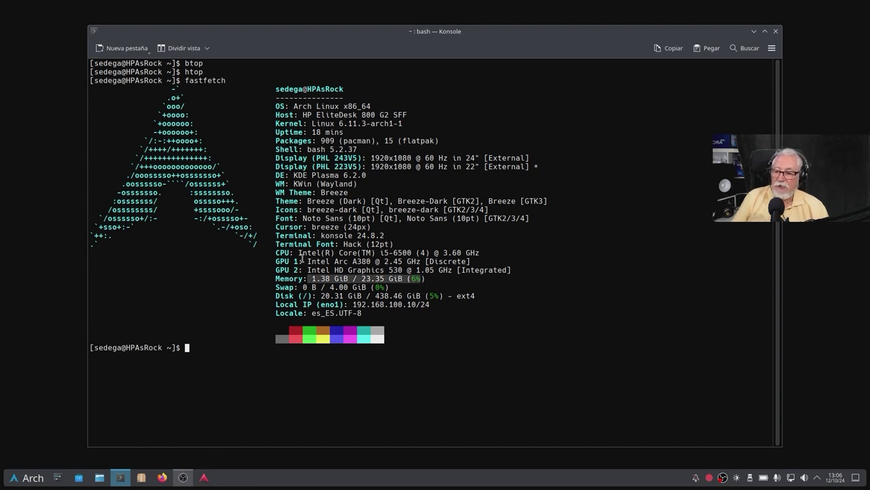
pyautogui.moveTo(303, 259); pyautogui.dragTo(484, 263)
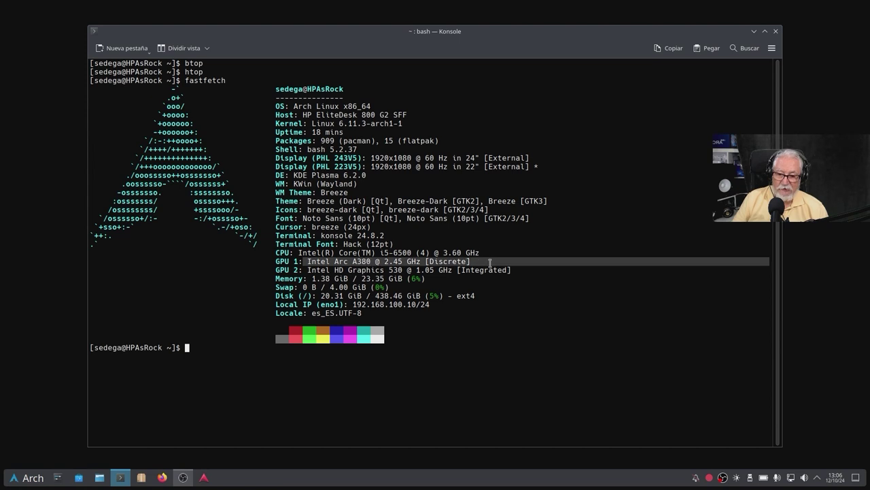
# Step: Highlight the second GPU in the fastfetch output and close the terminal
pyautogui.moveTo(291, 275); pyautogui.dragTo(239, 267)
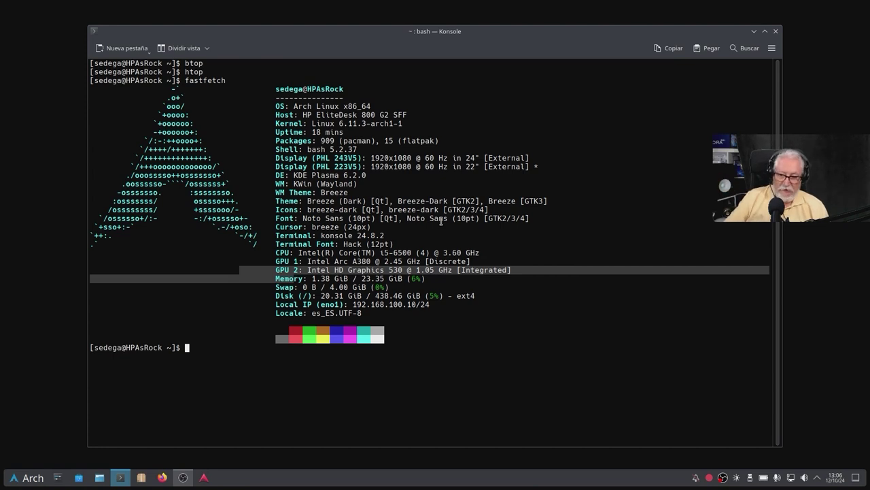
pyautogui.click(777, 33)
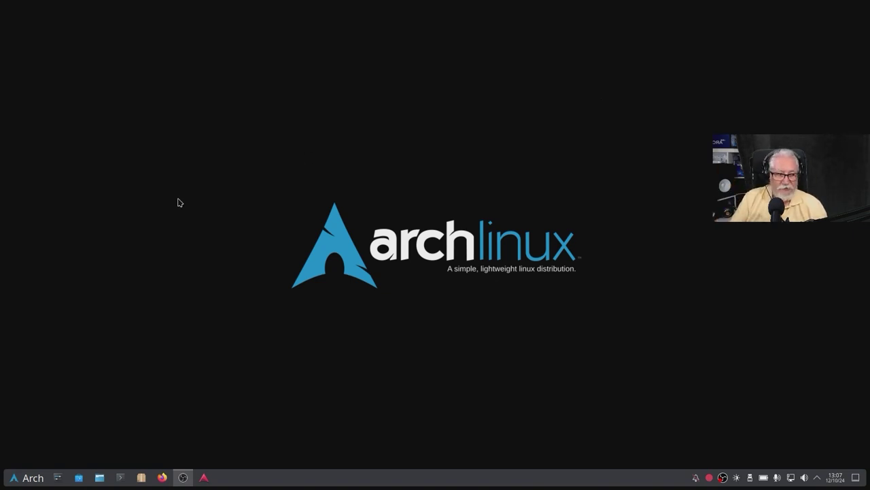
# Step: Run "pactl list sinks short" in a new Konsole terminal and highlight the sample rate of the HDMI sink
pyautogui.click(120, 478)
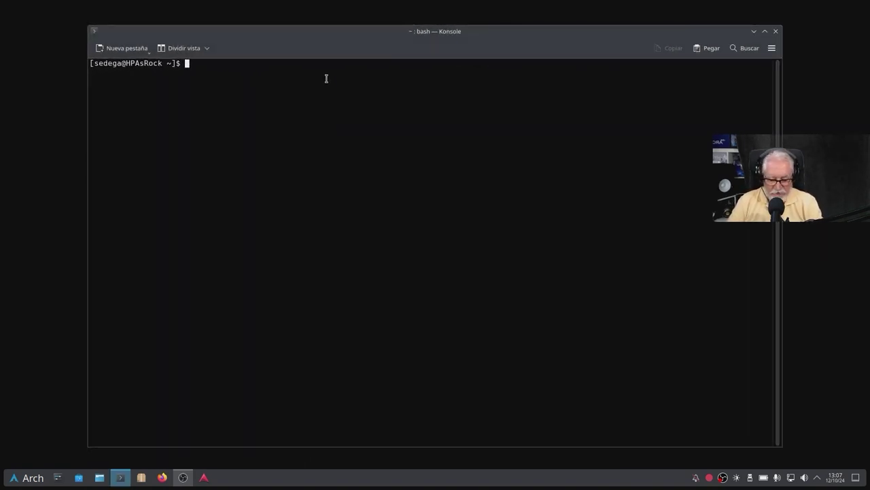
pyautogui.press('Up')
pyautogui.press('Up')
pyautogui.press('Up')
pyautogui.press('Up')
pyautogui.press('Up')
pyautogui.press('Up')
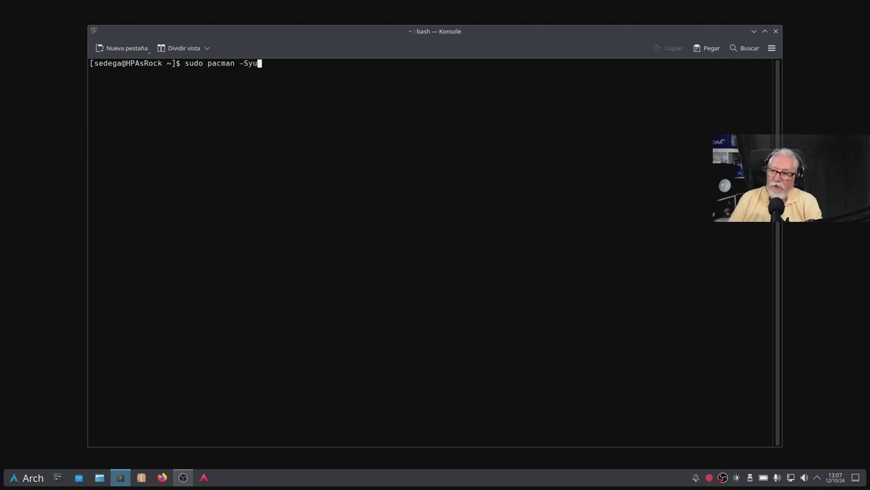
pyautogui.press('Up')
pyautogui.press('Up')
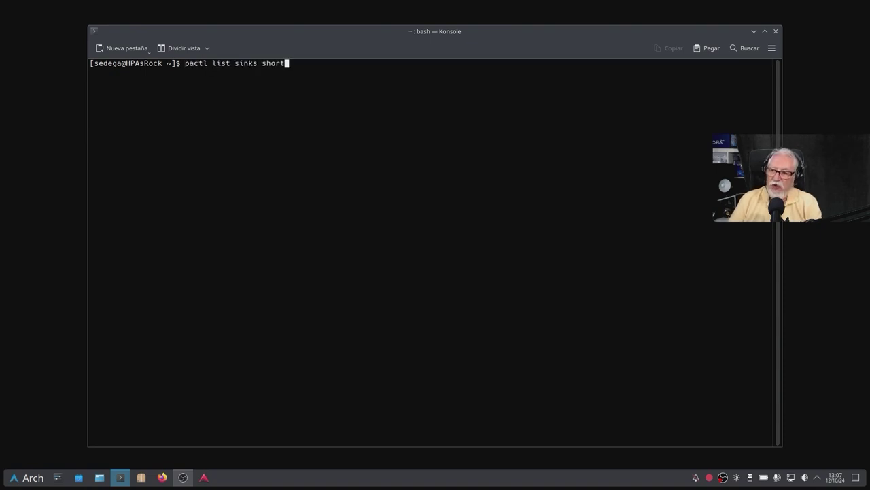
pyautogui.press('Up')
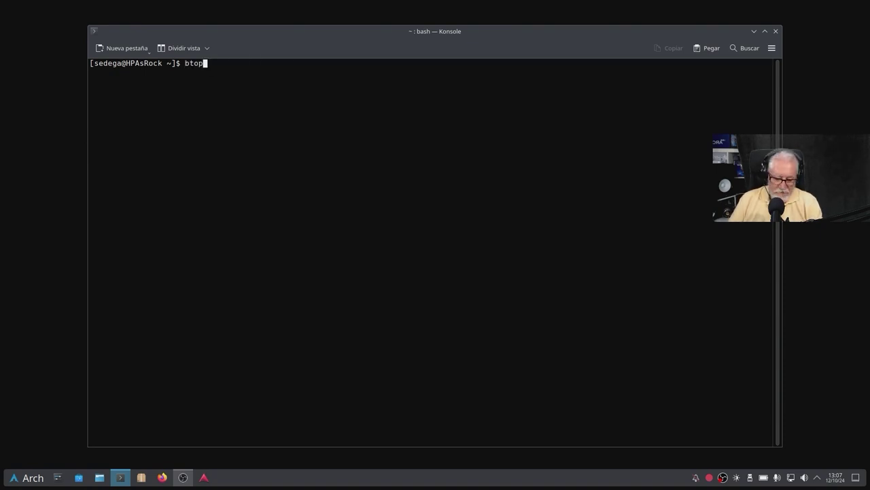
pyautogui.press('Down')
pyautogui.press('Return')
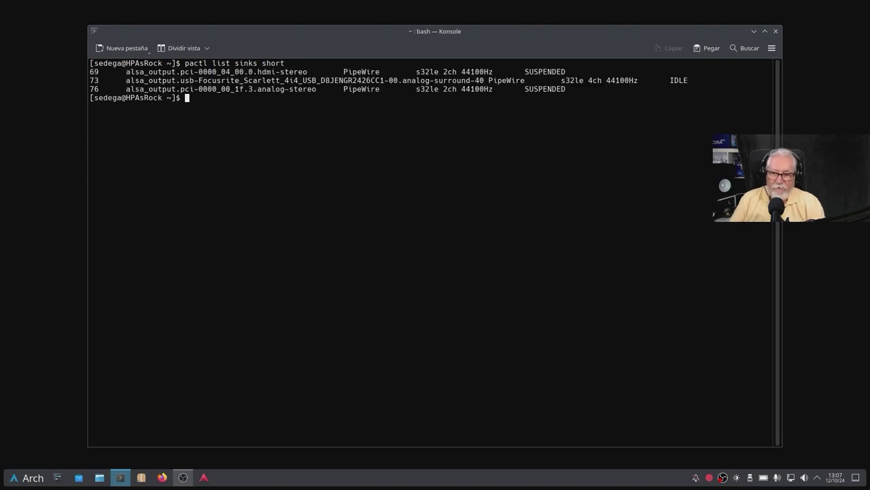
pyautogui.moveTo(433, 80); pyautogui.dragTo(503, 74)
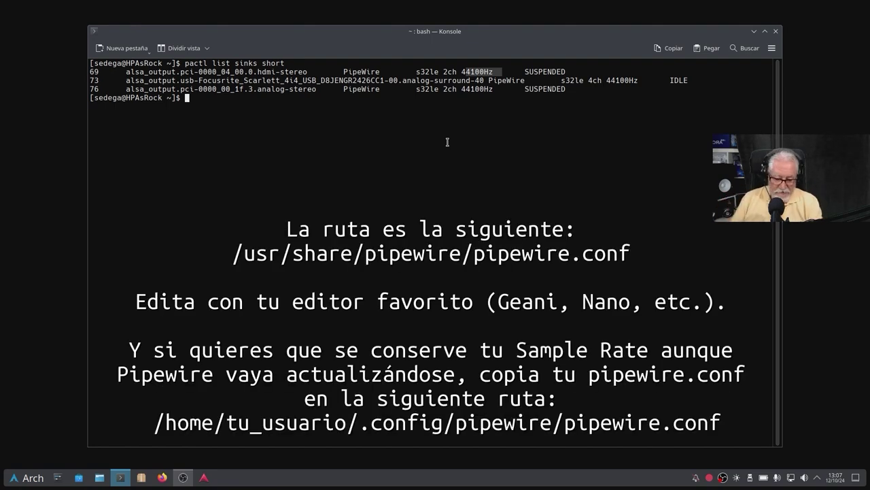
# Step: Open /usr/share/pipewire/pipewire.conf with sudo nano, entering the account password for sudo
pyautogui.press('Up')
pyautogui.press('Up')
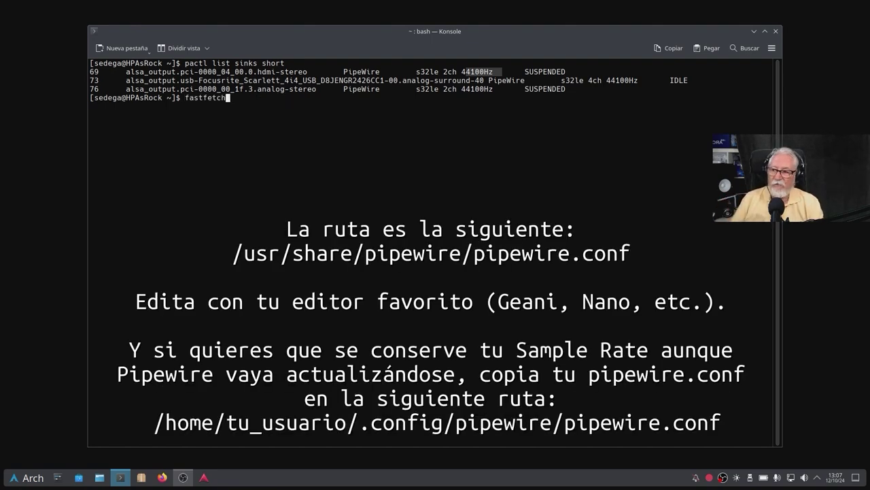
pyautogui.press('Up')
pyautogui.press('Up')
pyautogui.press('Up')
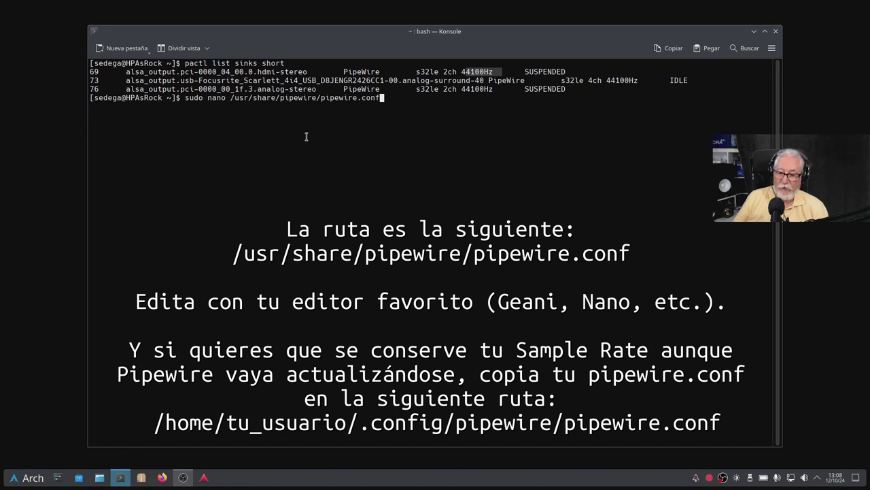
pyautogui.press('Return')
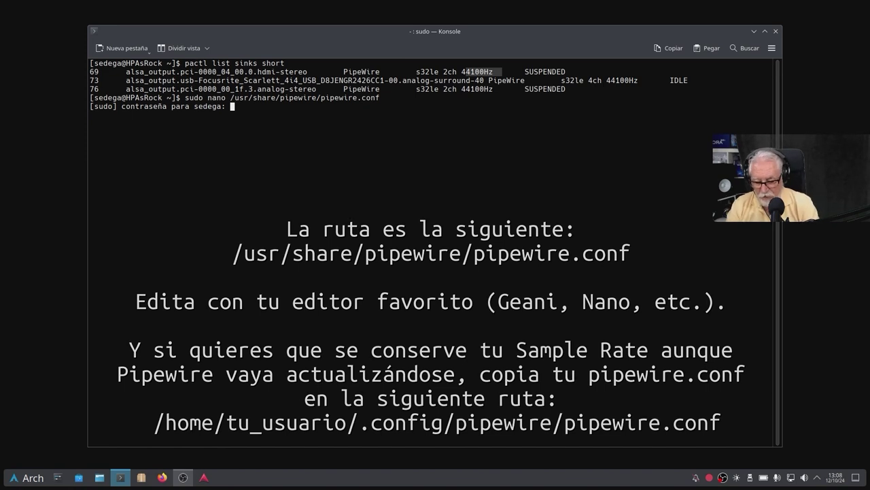
pyautogui.press('Return')
# Step: Locate the default.clock.rate line under the DSP configuration properties and place the cursor just before its text
pyautogui.press('Down')
pyautogui.press('Down')
pyautogui.press('Down')
pyautogui.press('Down')
pyautogui.press('Down')
pyautogui.press('Down')
pyautogui.press('Down')
pyautogui.press('Down')
pyautogui.press('Down')
pyautogui.press('Down')
pyautogui.press('Down')
pyautogui.press('Down')
pyautogui.press('Down')
pyautogui.press('Down')
pyautogui.press('Down')
pyautogui.press('Down')
pyautogui.press('Down')
pyautogui.press('Down')
pyautogui.press('Down')
pyautogui.press('Down')
pyautogui.press('Down')
pyautogui.press('Down')
pyautogui.press('Down')
pyautogui.press('Down')
pyautogui.press('Down')
pyautogui.press('Down')
pyautogui.press('Down')
pyautogui.press('Down')
pyautogui.press('Down')
pyautogui.press('Down')
pyautogui.press('Down')
pyautogui.press('Down')
pyautogui.press('Down')
pyautogui.press('Down')
pyautogui.press('Down')
pyautogui.press('Down')
pyautogui.press('Down')
pyautogui.press('Down')
pyautogui.press('Down')
pyautogui.press('Down')
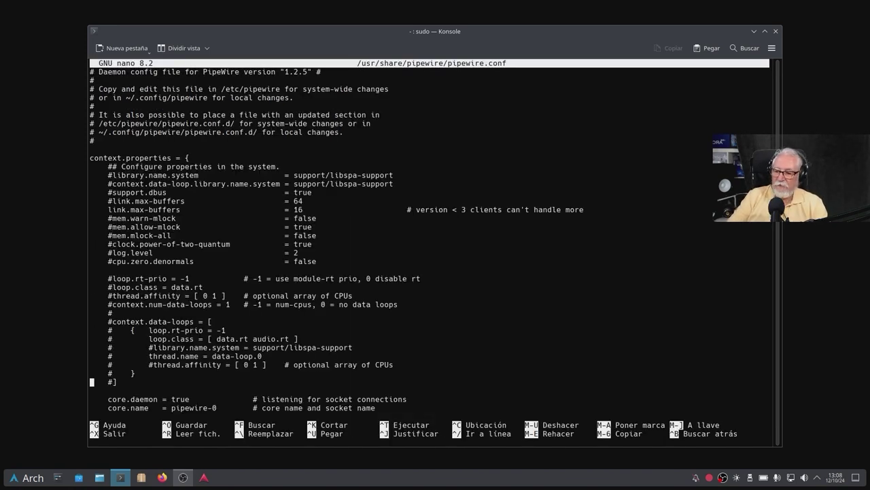
pyautogui.press('Up')
pyautogui.press('Up')
pyautogui.press('Up')
pyautogui.press('Up')
pyautogui.press('Up')
pyautogui.press('Up')
pyautogui.press('Up')
pyautogui.press('Up')
pyautogui.press('Up')
pyautogui.press('Up')
pyautogui.press('Up')
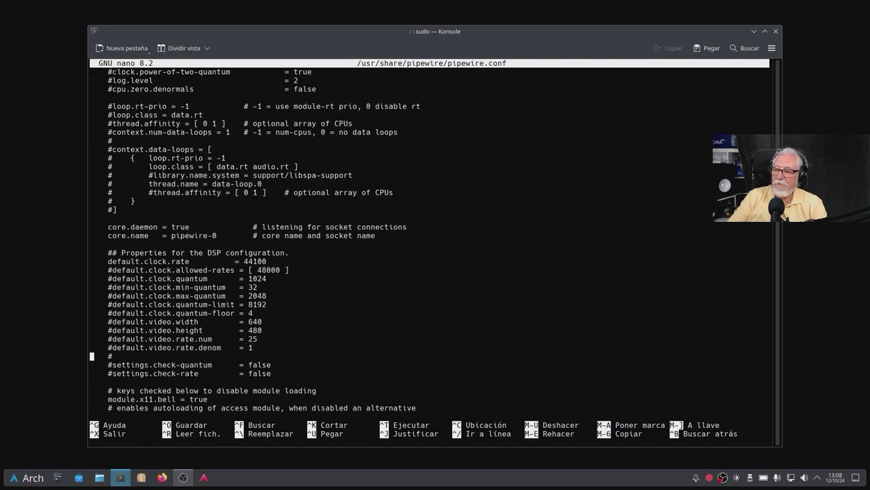
pyautogui.press('Up')
pyautogui.press('Up')
pyautogui.press('Up')
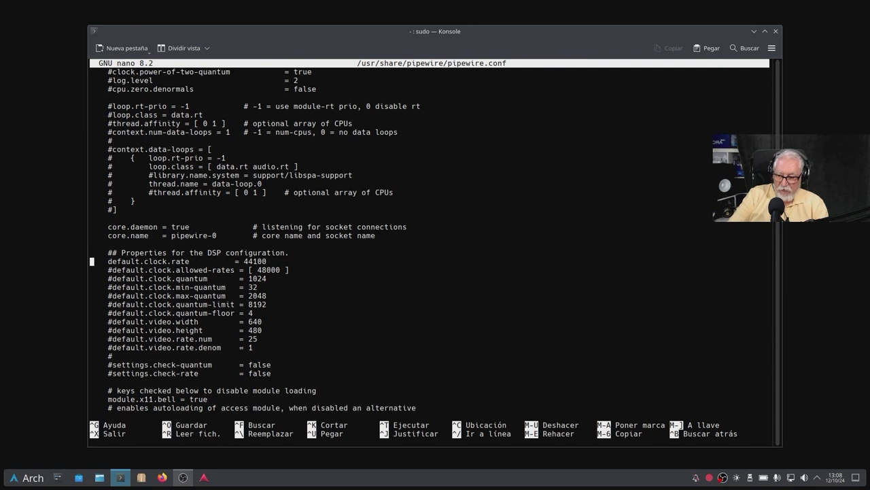
pyautogui.press('Right')
pyautogui.press('Right')
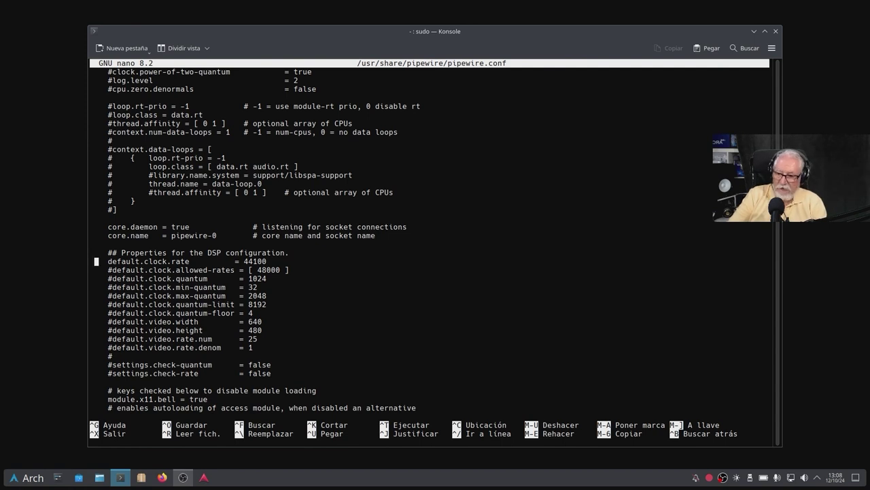
pyautogui.press('Right')
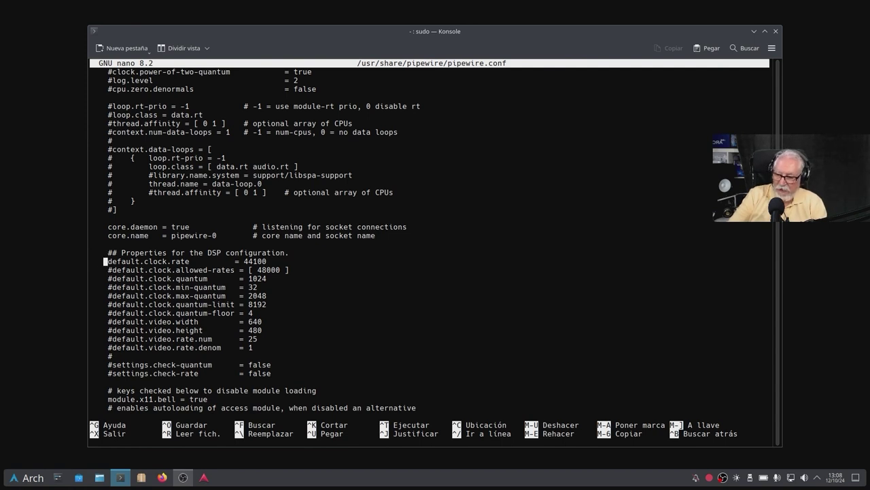
# Step: Go over the clock settings around default.clock.rate, then exit nano without editing the file and close the terminal
pyautogui.press('Down')
pyautogui.press('Down')
pyautogui.press('Down')
pyautogui.press('Down')
pyautogui.press('Down')
pyautogui.press('Down')
pyautogui.press('Up')
pyautogui.press('Up')
pyautogui.press('Up')
pyautogui.press('Up')
pyautogui.press('Up')
pyautogui.press('Up')
pyautogui.press('Up')
pyautogui.press('Down')
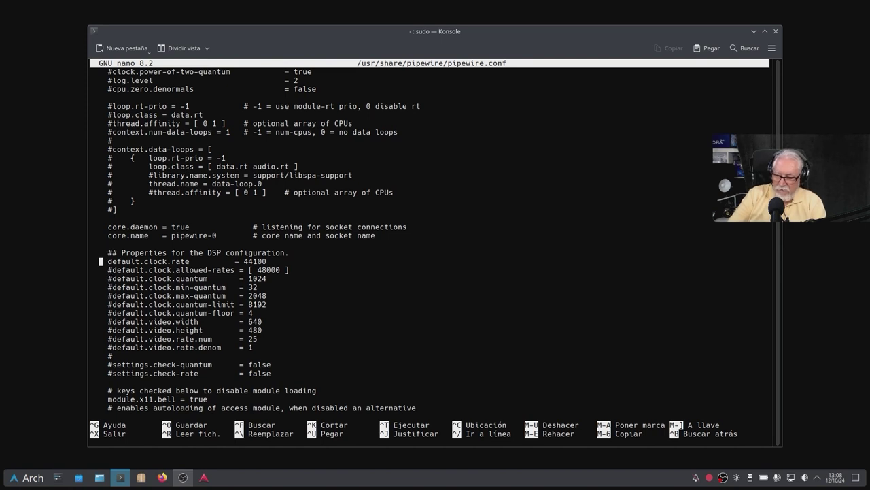
pyautogui.press('Right')
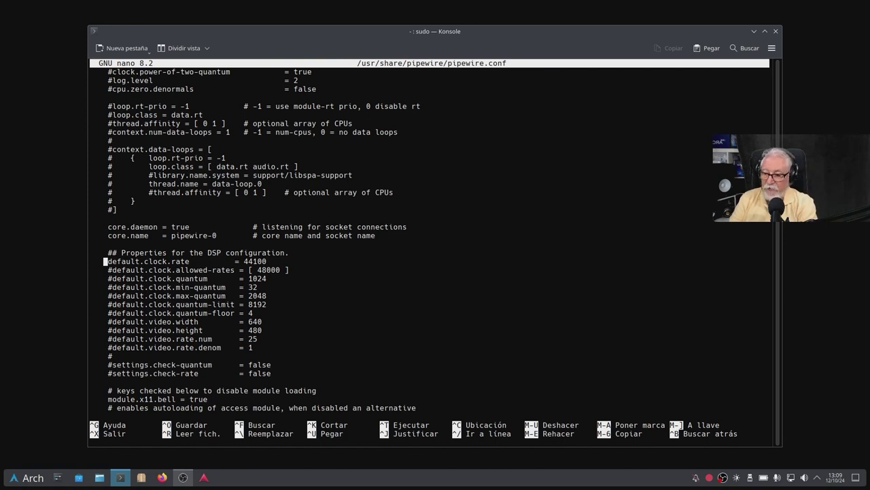
pyautogui.hotkey('ctrl', 'x')
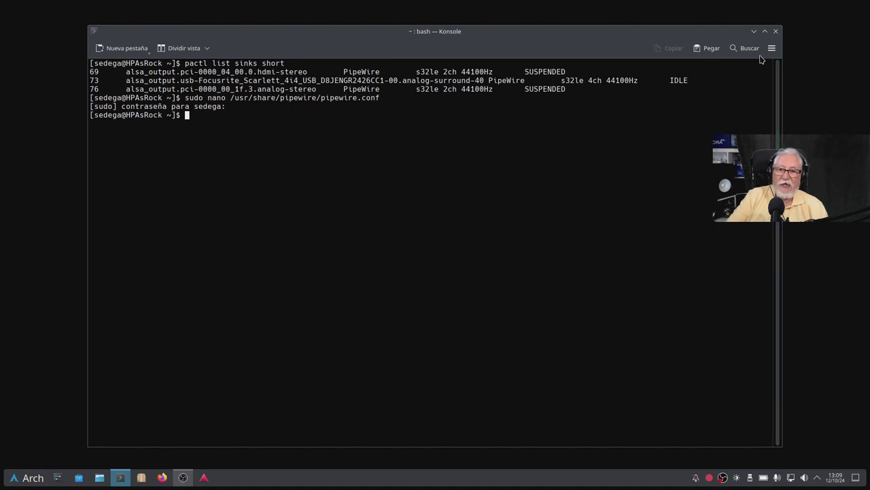
pyautogui.click(776, 32)
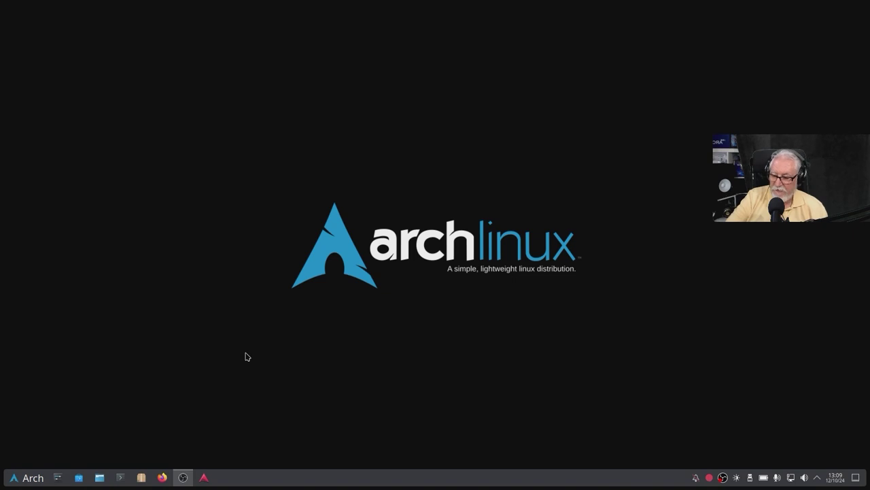
# Step: Open the home folder in Dolphin and check the option for showing hidden files
pyautogui.click(99, 479)
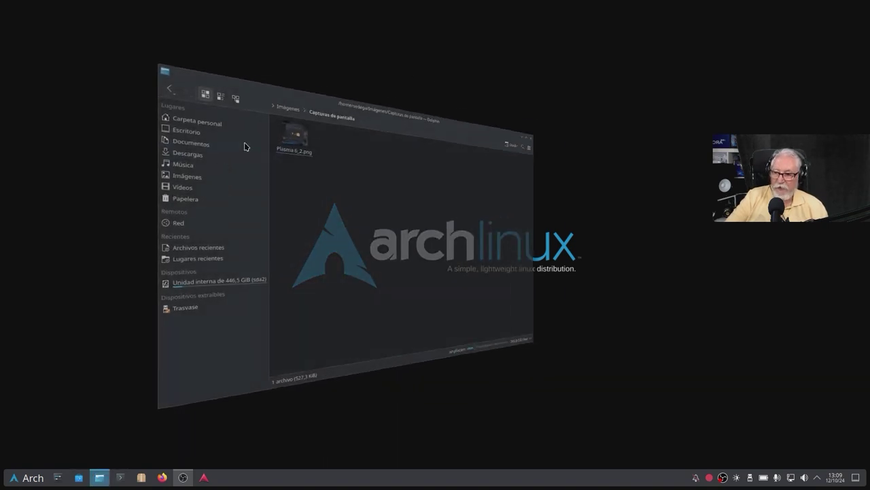
pyautogui.click(201, 114)
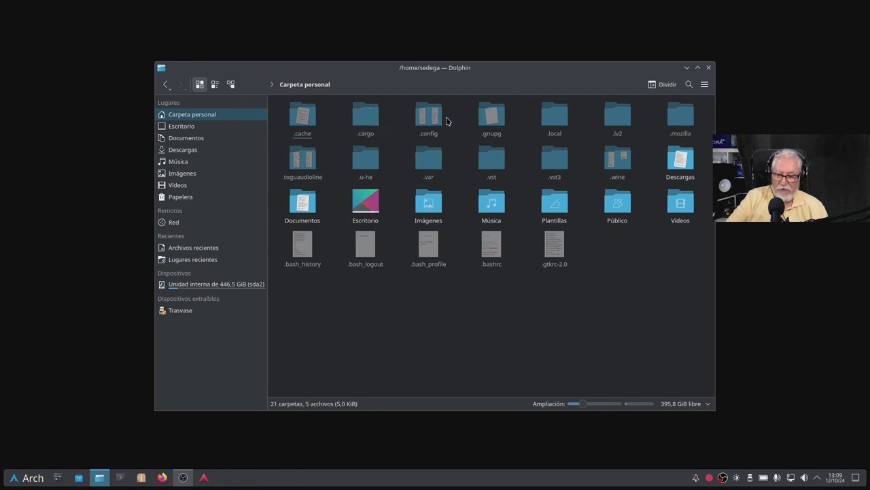
pyautogui.click(704, 85)
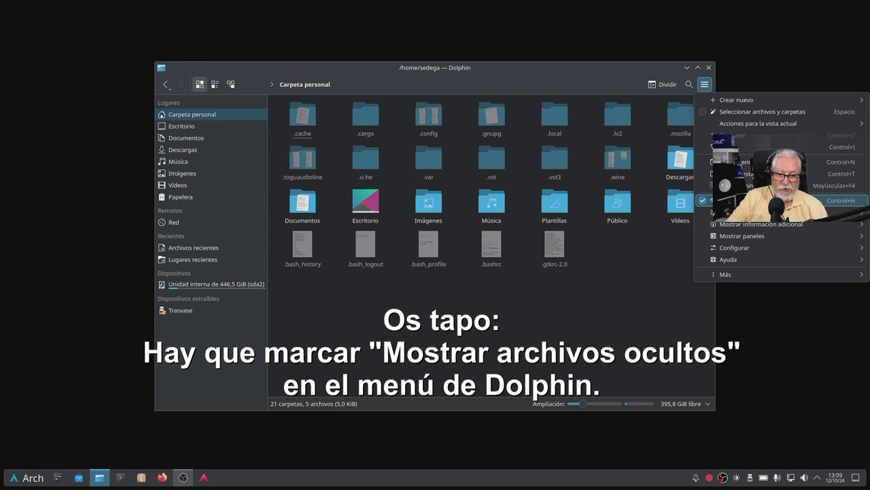
pyautogui.click(524, 303)
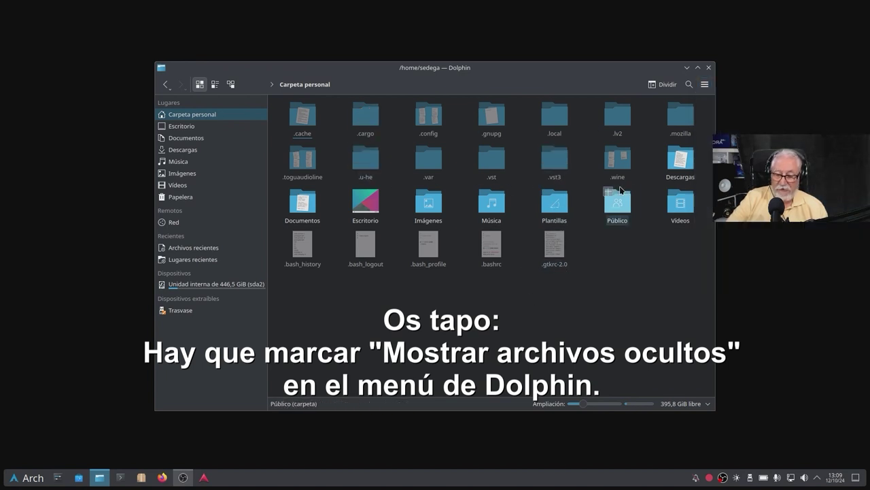
# Step: Examine the plugins in the .vst3 and .vst folders, including the u-he subfolder of .vst, and return to the home folder
pyautogui.doubleClick(562, 159)
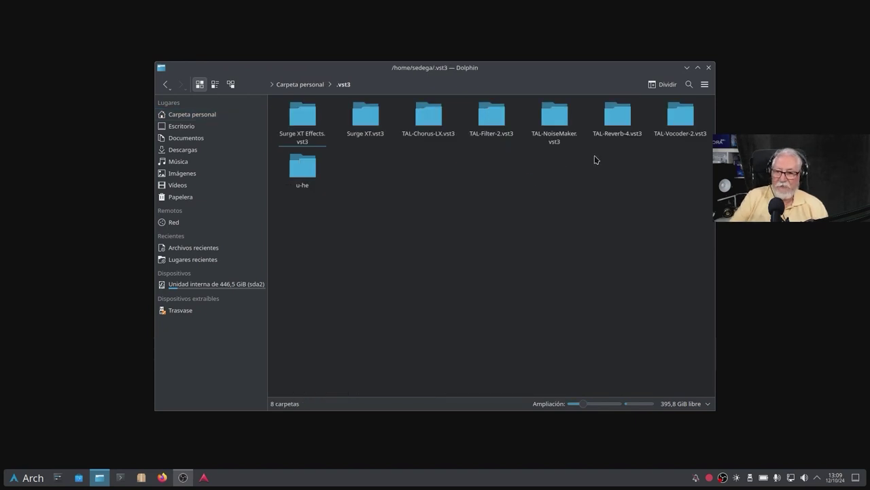
pyautogui.click(196, 115)
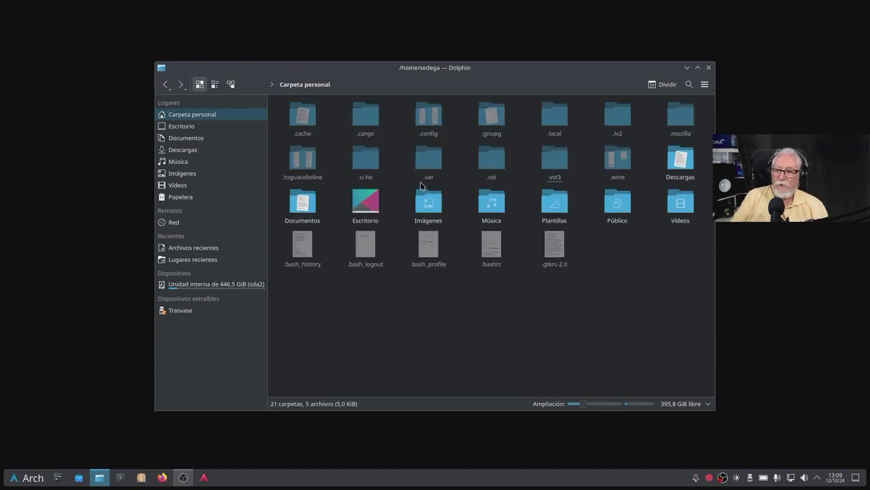
pyautogui.doubleClick(505, 171)
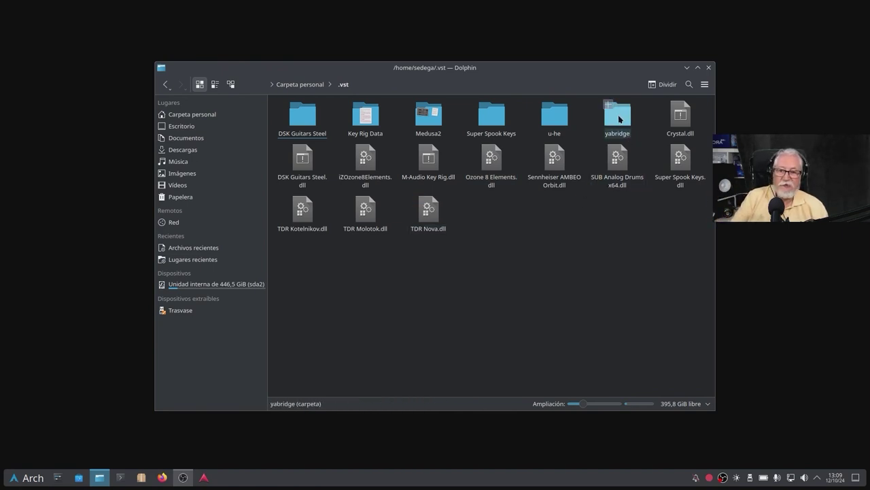
pyautogui.doubleClick(556, 117)
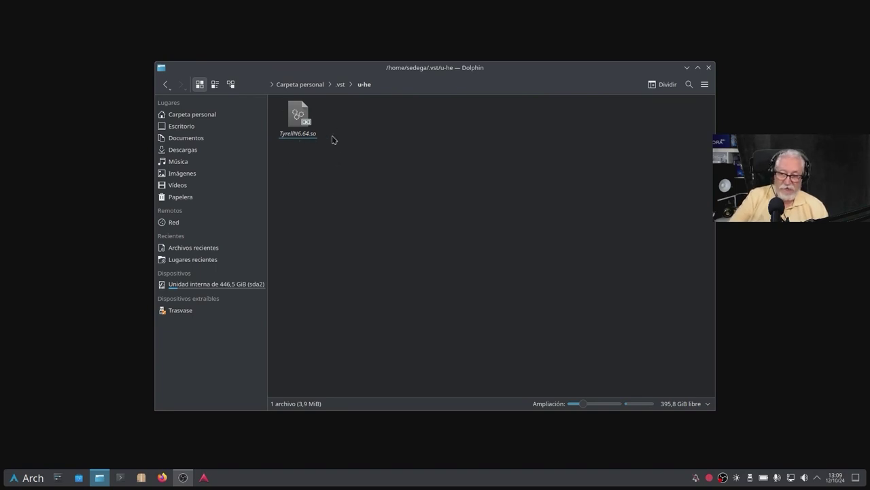
pyautogui.click(163, 85)
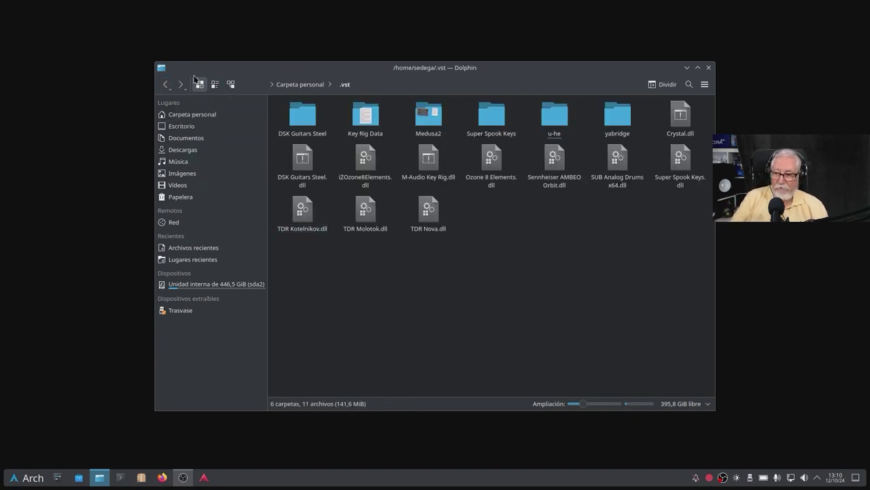
pyautogui.click(164, 86)
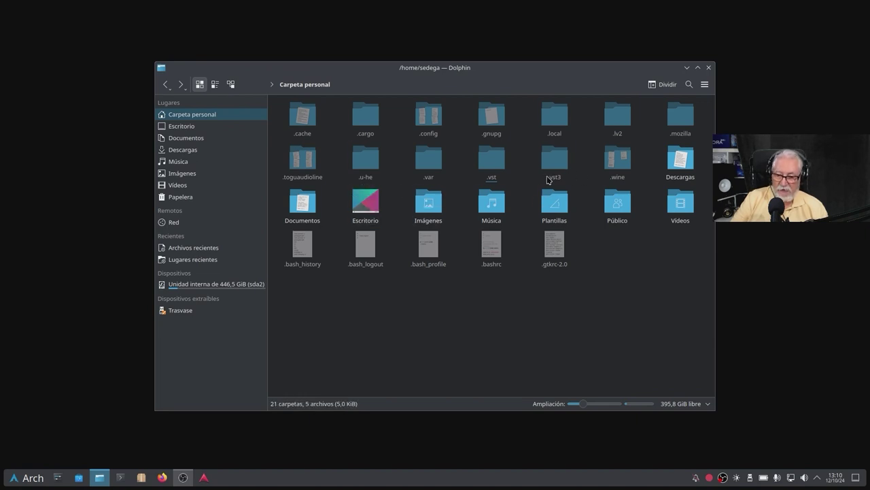
# Step: Open "ZebraHZ user guide.pdf" from the ZebraHZ folder inside .u-he and browse to its table of contents
pyautogui.doubleClick(365, 165)
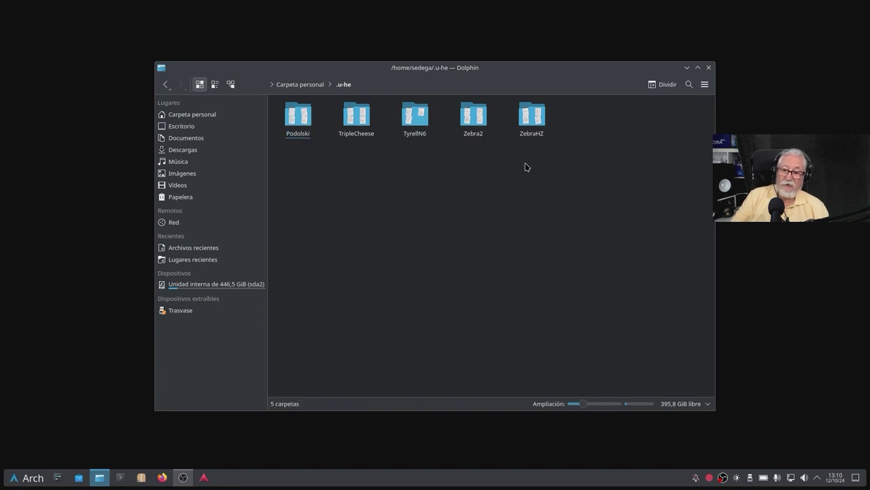
pyautogui.doubleClick(538, 116)
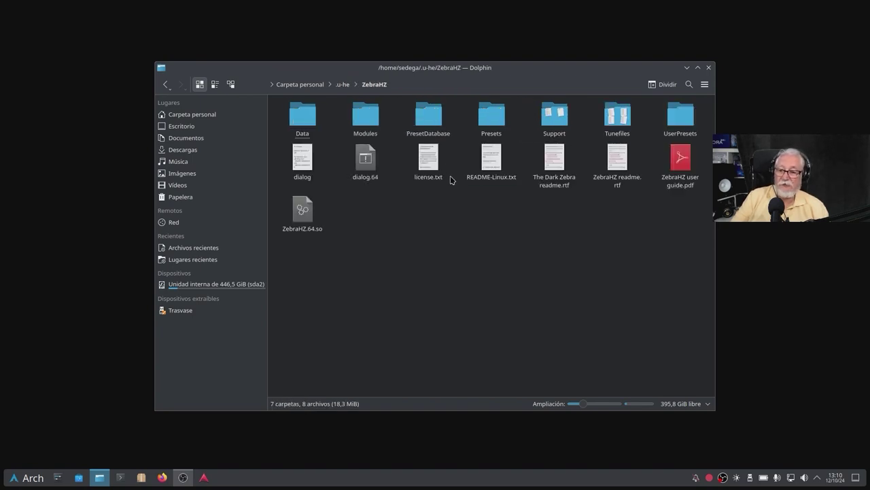
pyautogui.click(499, 122)
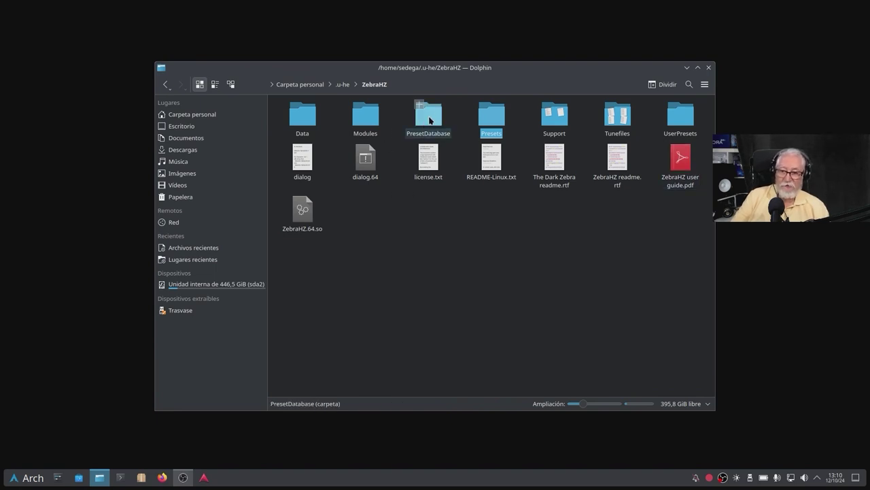
pyautogui.doubleClick(682, 164)
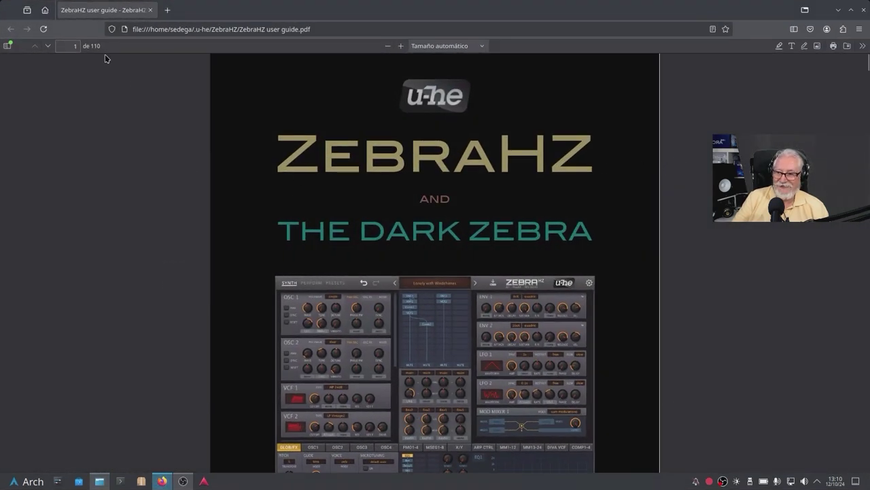
pyautogui.scroll(-20, 309, 267)
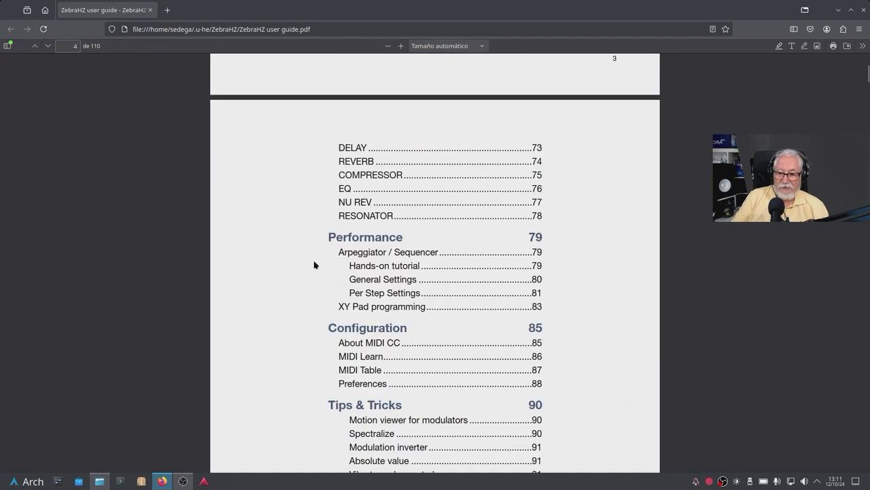
# Step: Browse the ZebraHZ user guide around the Default Paths and team pages, close the PDF and close the ZebraHZ folder window
pyautogui.scroll(-10, 314, 265)
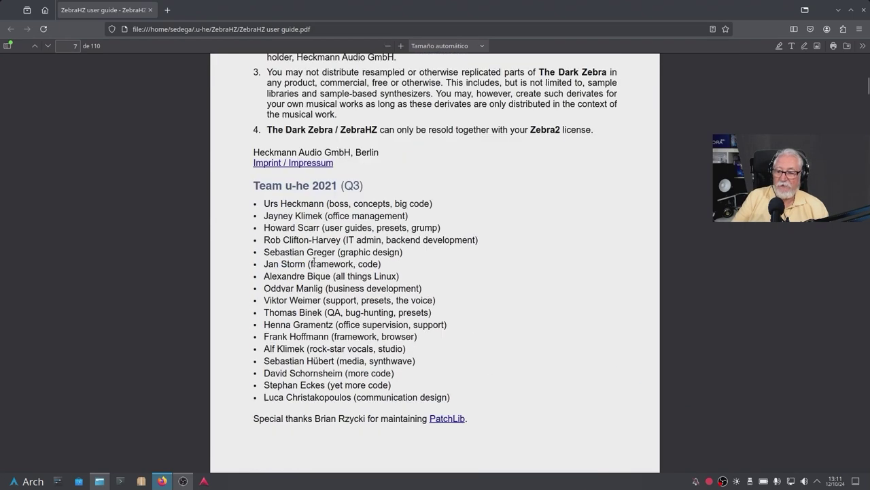
pyautogui.scroll(-5, 314, 262)
pyautogui.scroll(7, 315, 265)
pyautogui.scroll(8, 314, 259)
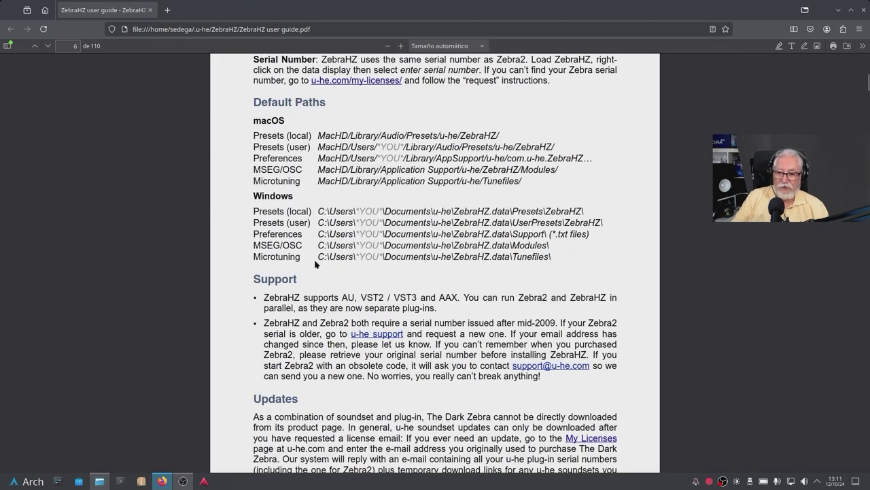
pyautogui.click(863, 10)
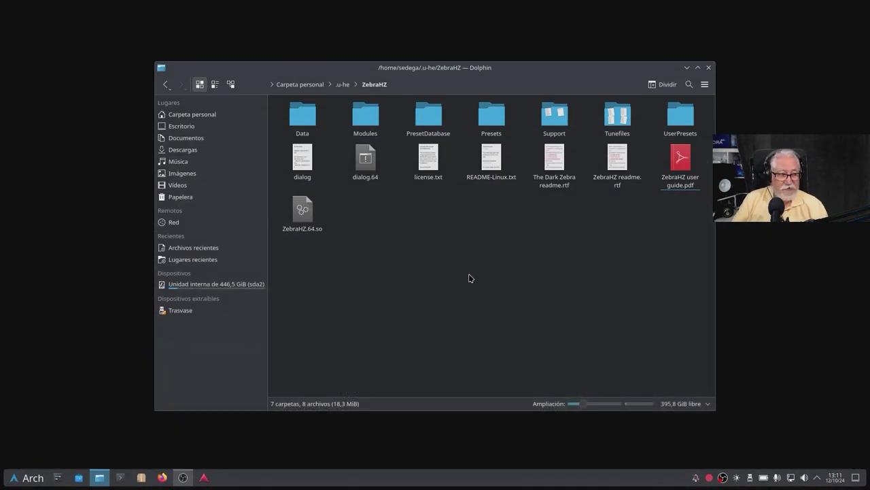
pyautogui.moveTo(272, 73); pyautogui.dragTo(199, 51)
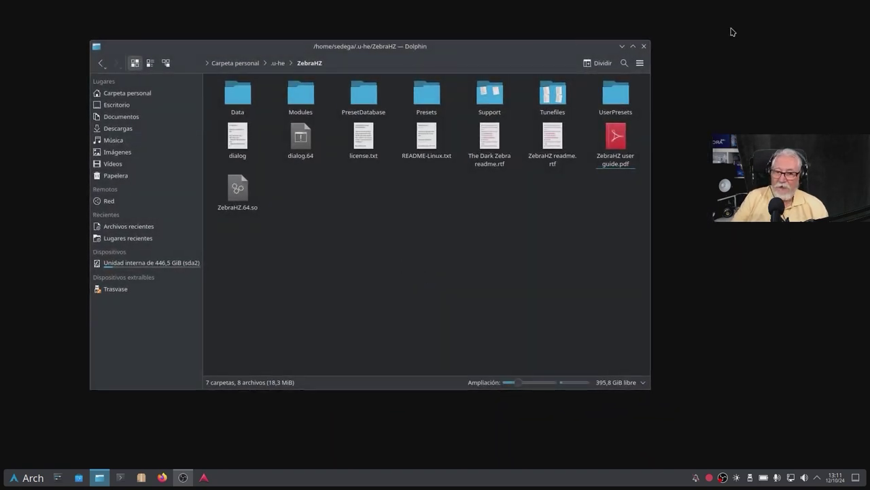
pyautogui.click(644, 46)
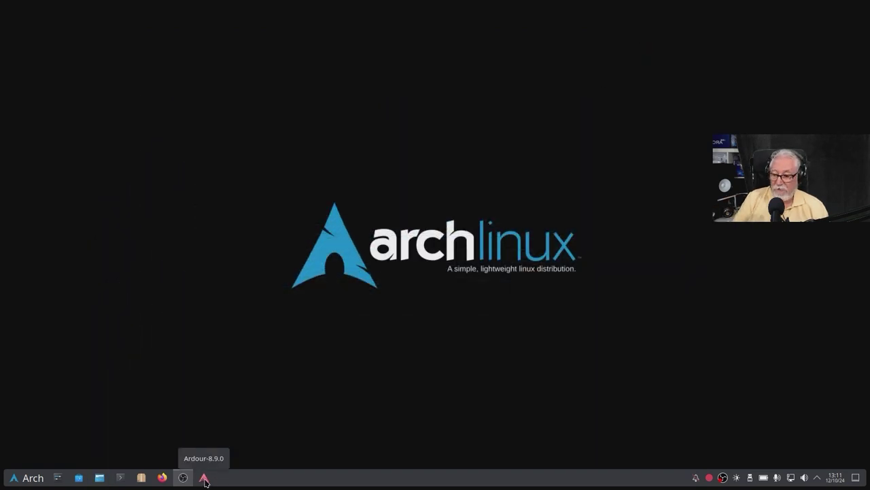
# Step: Launch Ardour 8.9.0 and open the recent session Probando
pyautogui.click(204, 477)
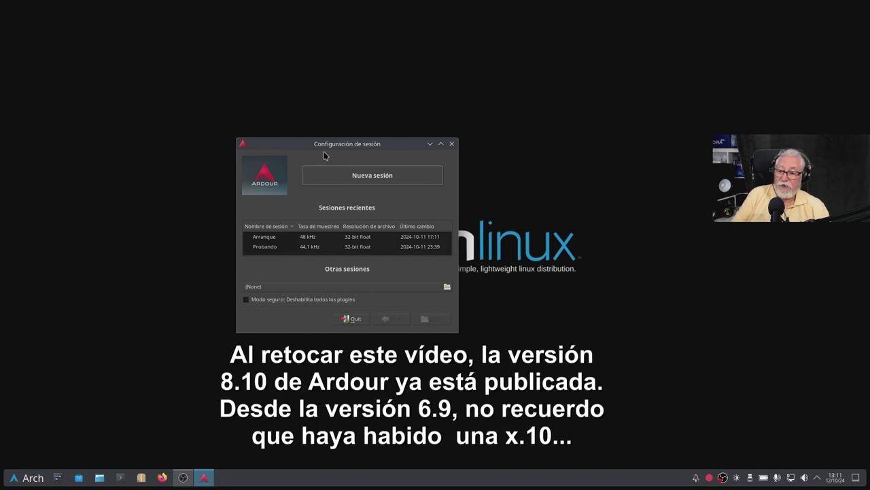
pyautogui.moveTo(324, 147); pyautogui.dragTo(316, 81)
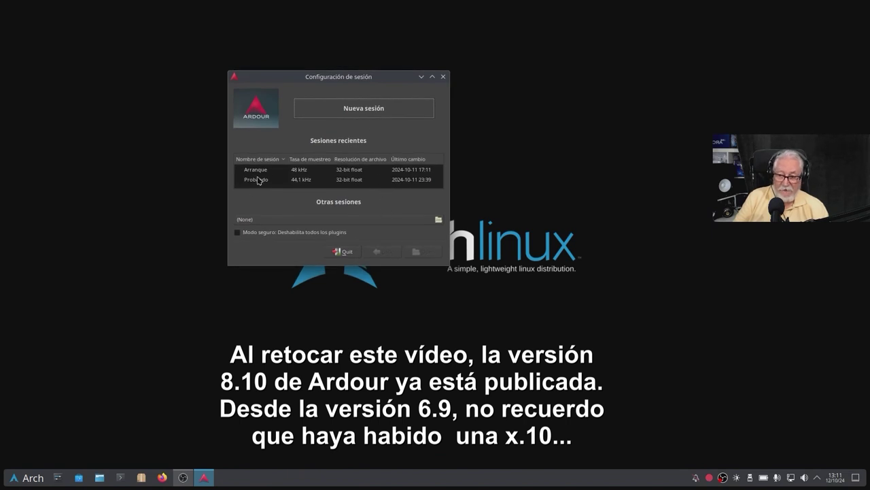
pyautogui.moveTo(304, 175)
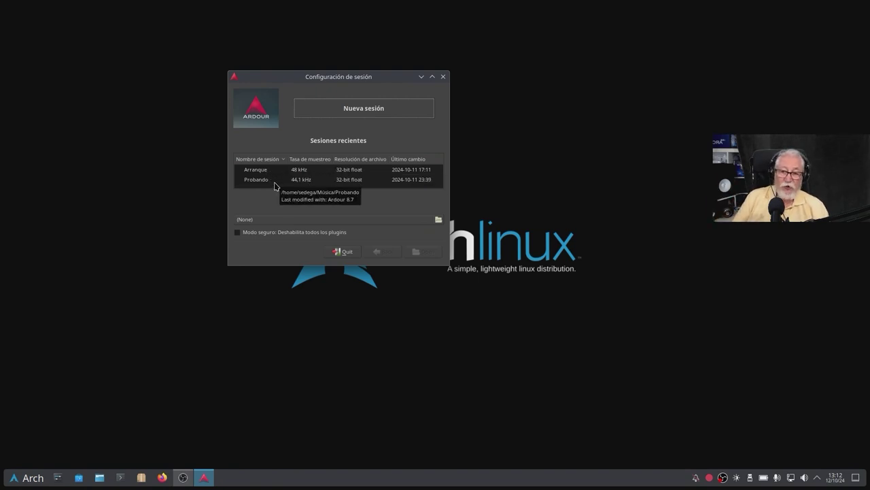
pyautogui.click(310, 181)
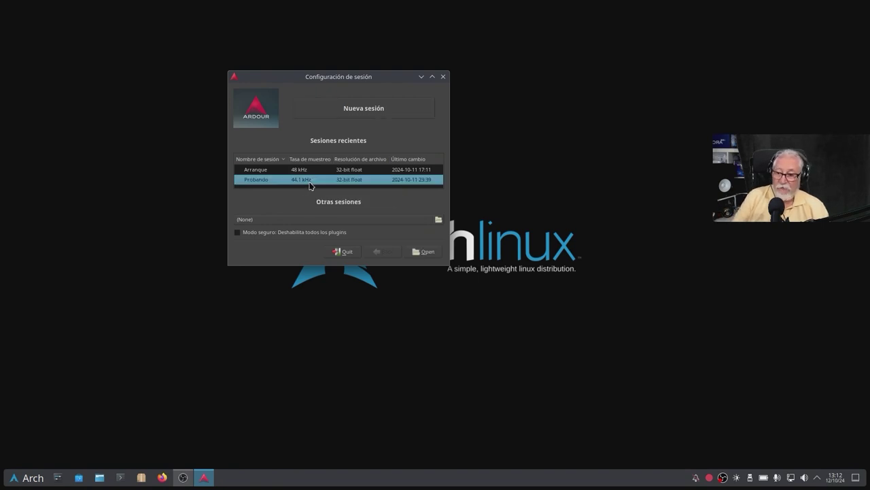
pyautogui.doubleClick(309, 181)
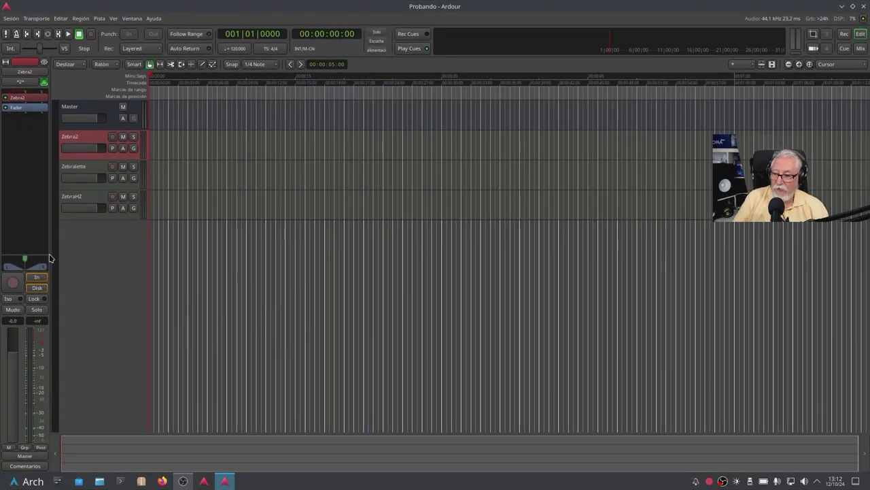
# Step: Add one MIDI track with the TyrellN6 instrument and enlarge it until its piano keys show
pyautogui.doubleClick(93, 251)
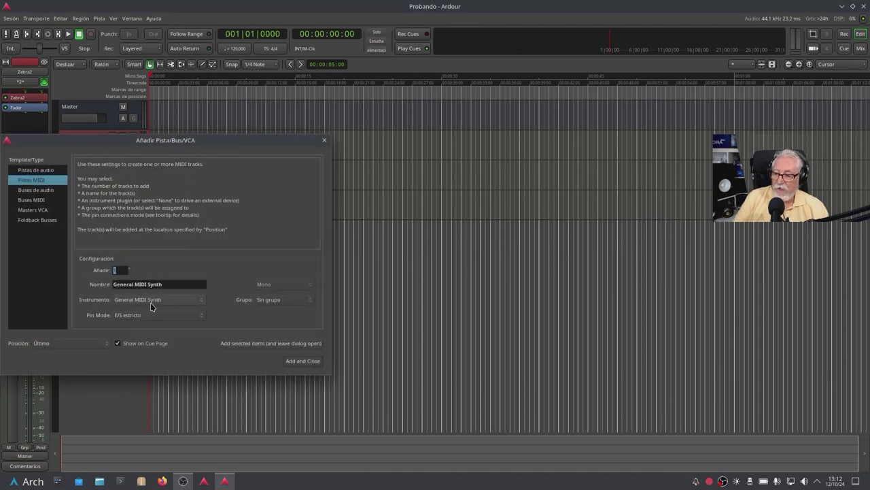
pyautogui.moveTo(239, 148); pyautogui.dragTo(513, 115)
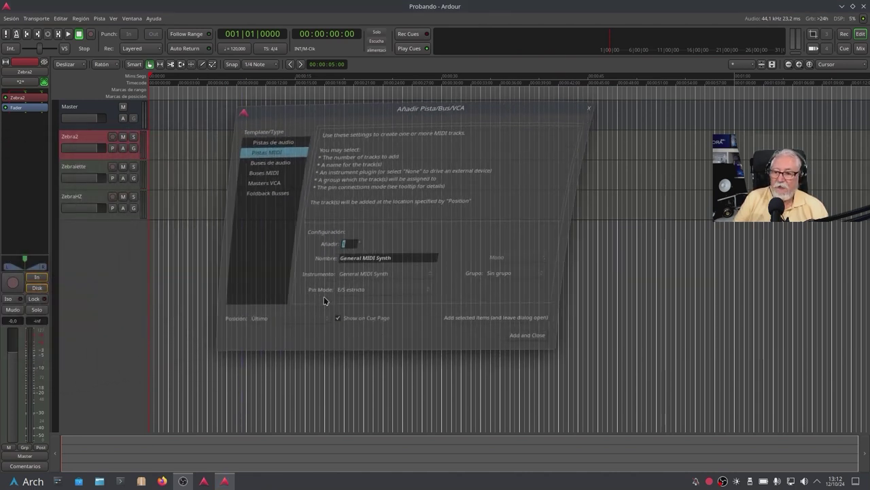
pyautogui.click(400, 268)
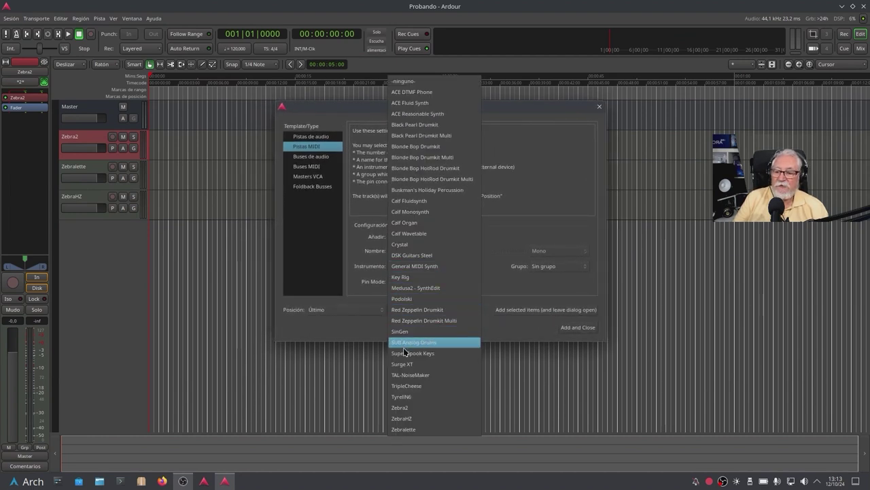
pyautogui.click(402, 397)
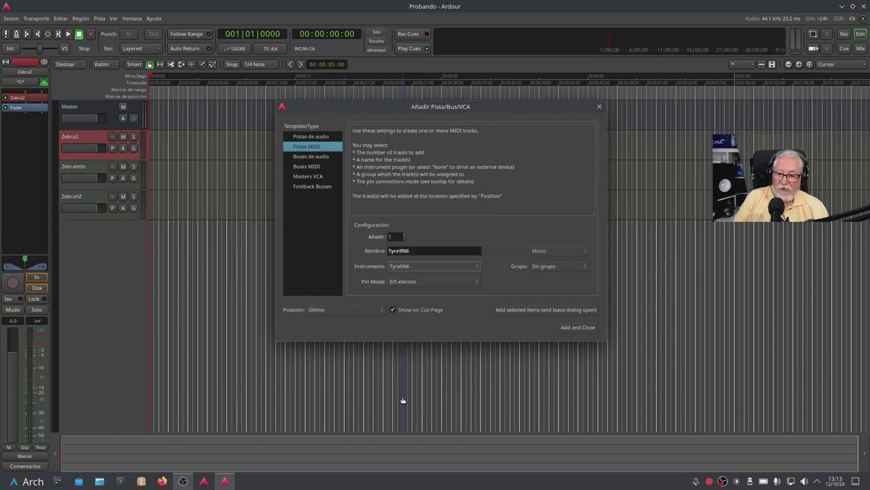
pyautogui.click(579, 328)
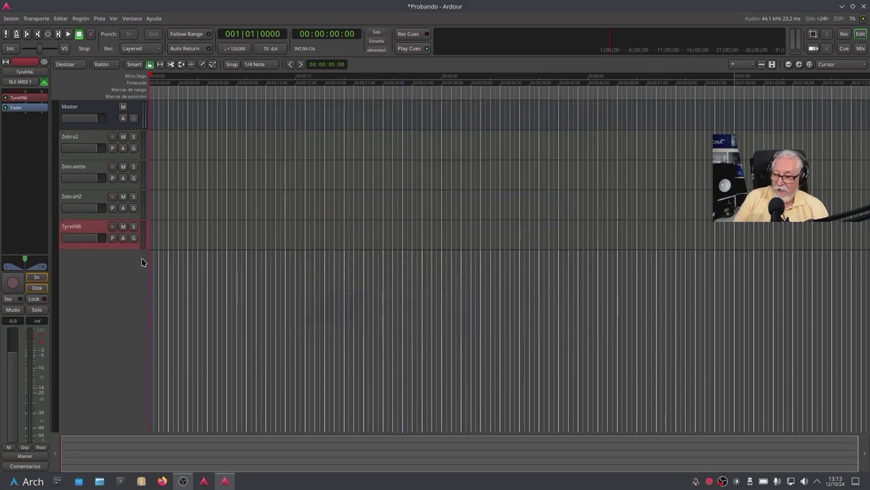
pyautogui.moveTo(130, 249); pyautogui.dragTo(125, 332)
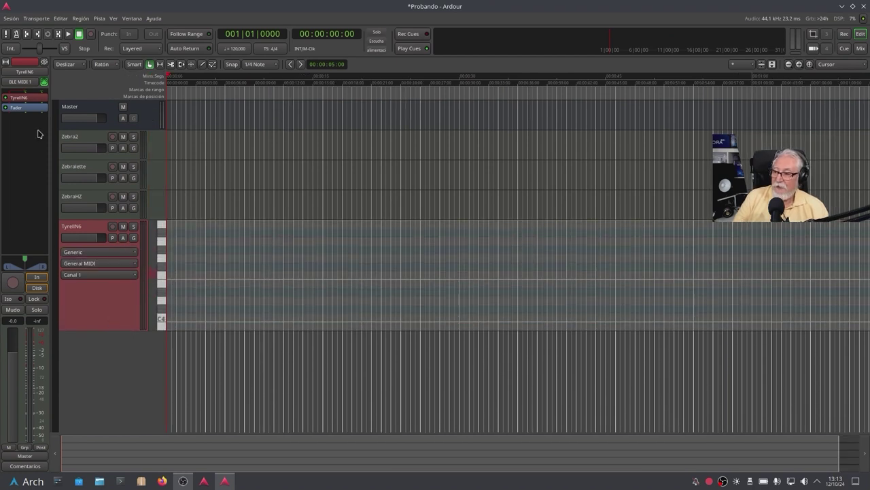
# Step: Load the preset "LEAD Earthquake Lead" in the TyrellN6 synth, audition some notes on the track's piano keys and close the plugin window
pyautogui.doubleClick(23, 98)
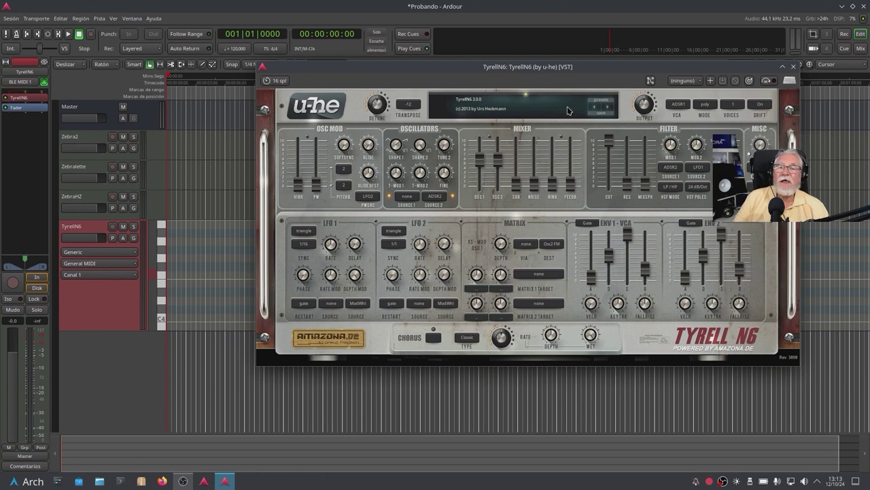
pyautogui.click(603, 103)
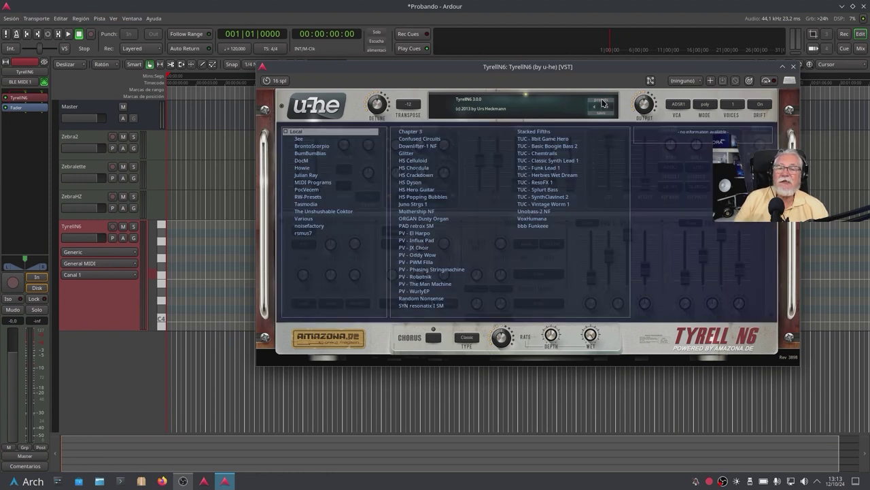
pyautogui.click(307, 176)
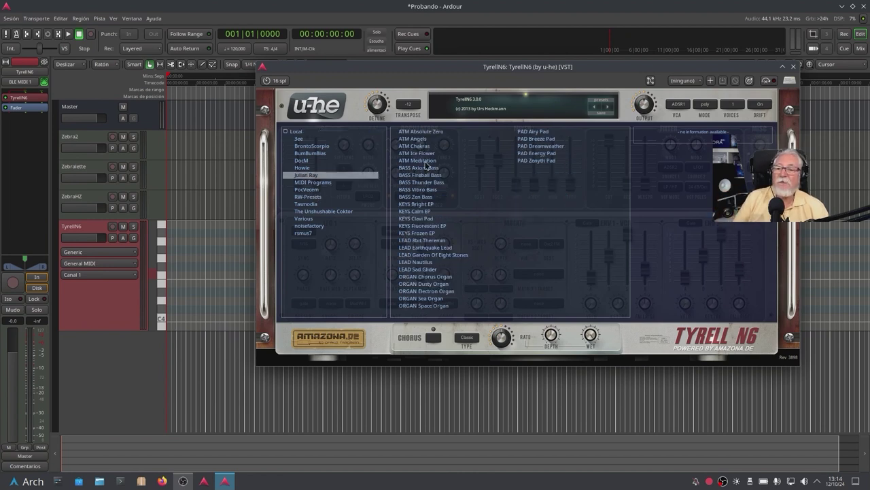
pyautogui.click(432, 249)
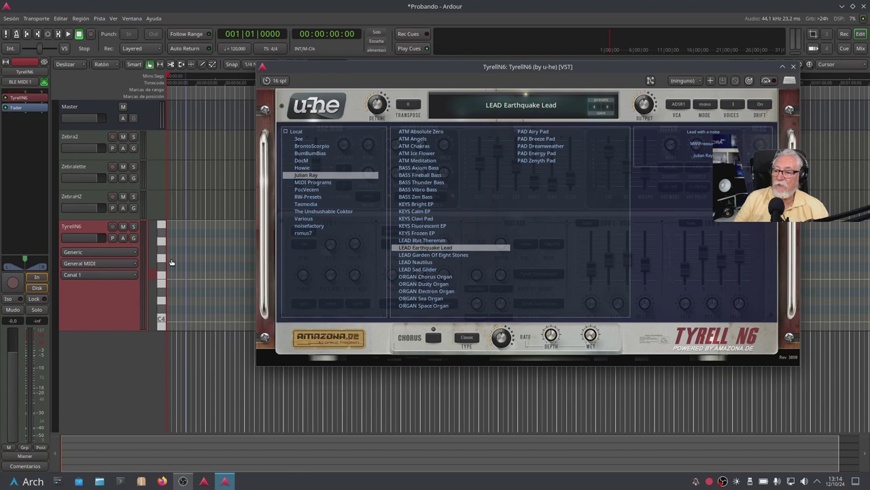
pyautogui.moveTo(164, 258); pyautogui.dragTo(161, 291)
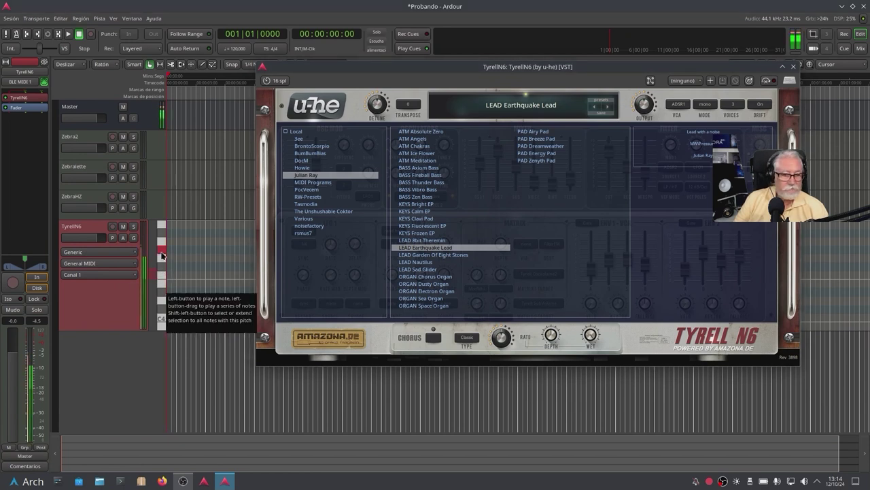
pyautogui.click(793, 66)
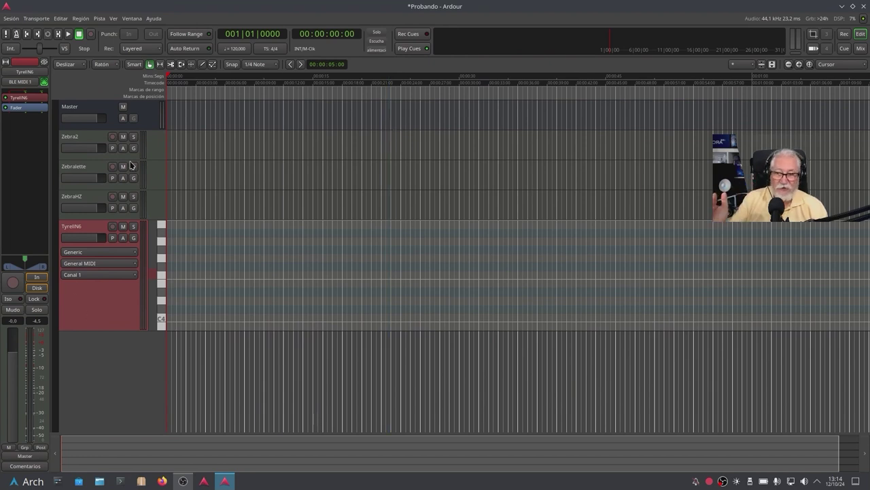
# Step: Open Ardour's plugin manager and examine the scan status of the VST2.x plugins and the list of Calf LV2 plugins
pyautogui.click(132, 18)
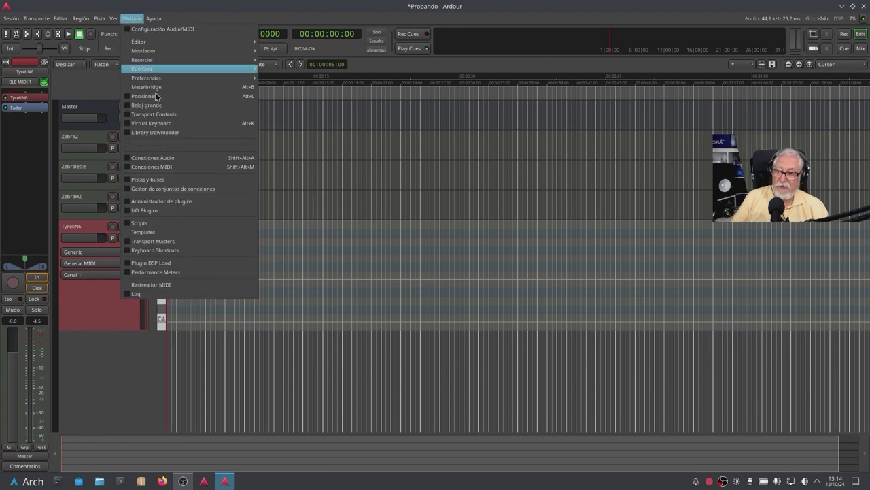
pyautogui.click(129, 204)
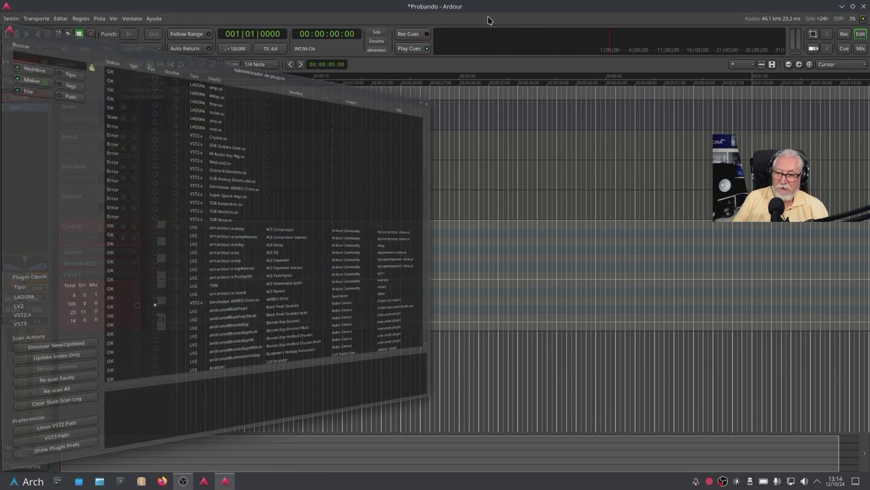
pyautogui.moveTo(359, 27); pyautogui.dragTo(508, 8)
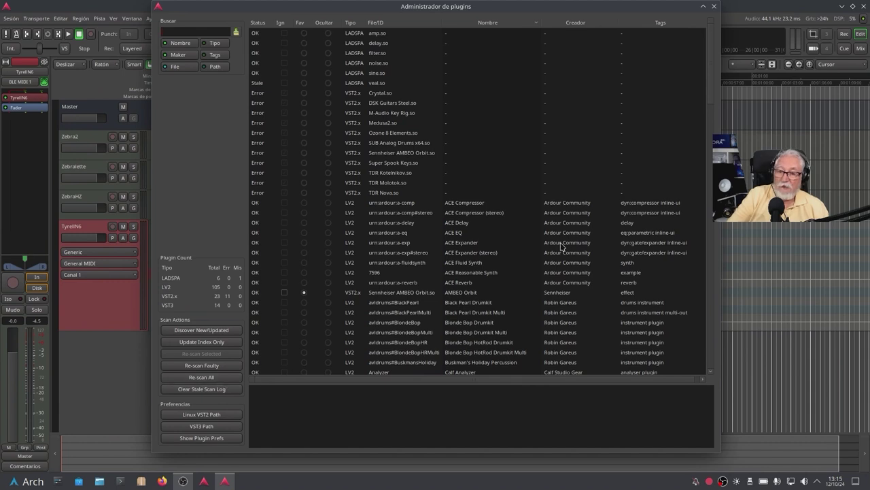
pyautogui.scroll(-6, 345, 232)
pyautogui.scroll(-4, 346, 231)
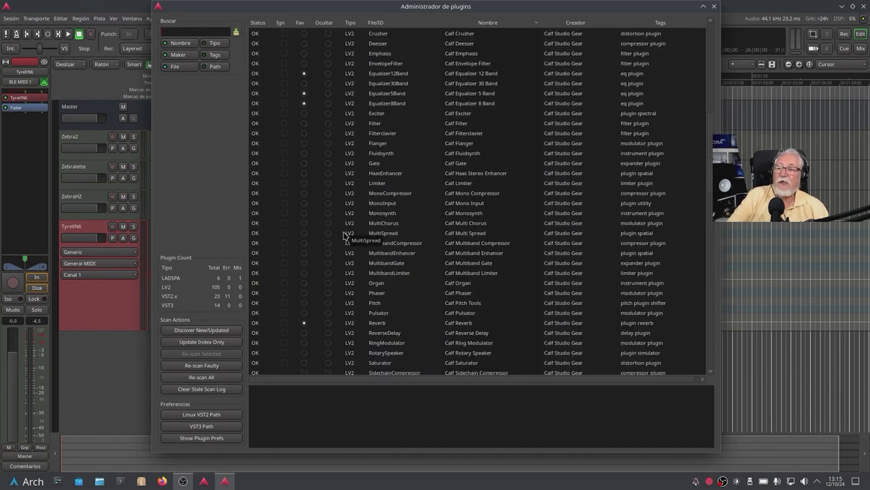
pyautogui.scroll(2, 347, 235)
pyautogui.scroll(8, 405, 211)
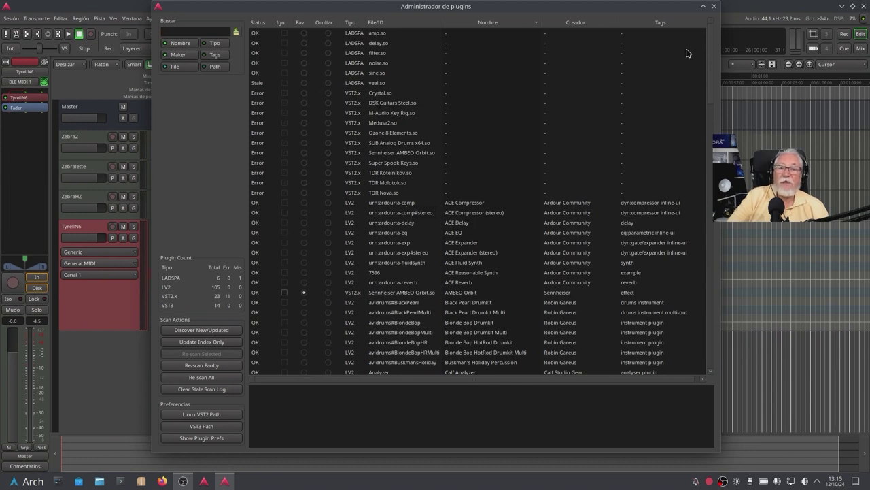
pyautogui.moveTo(709, 85); pyautogui.dragTo(710, 167)
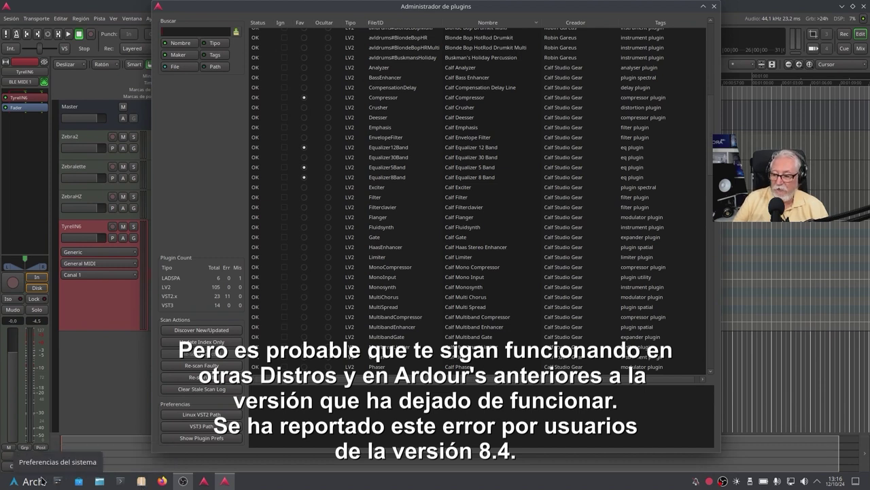
# Step: Check the installed packages in Añadir/Quitar software for the Calf Plugin Pack, then close it and Ardour's plugin manager
pyautogui.click(20, 482)
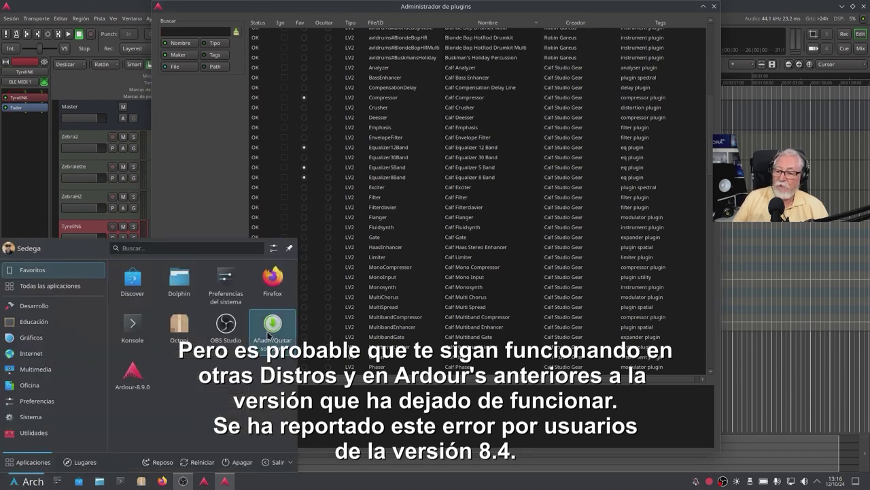
pyautogui.click(273, 330)
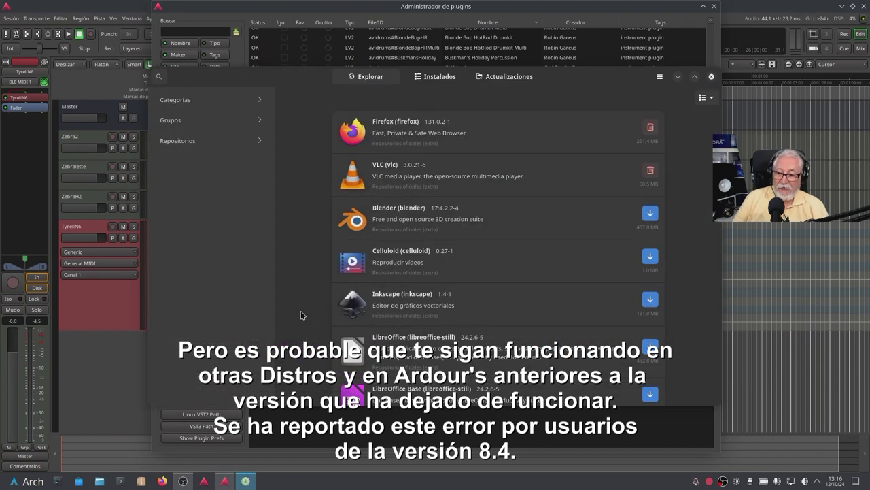
pyautogui.click(79, 481)
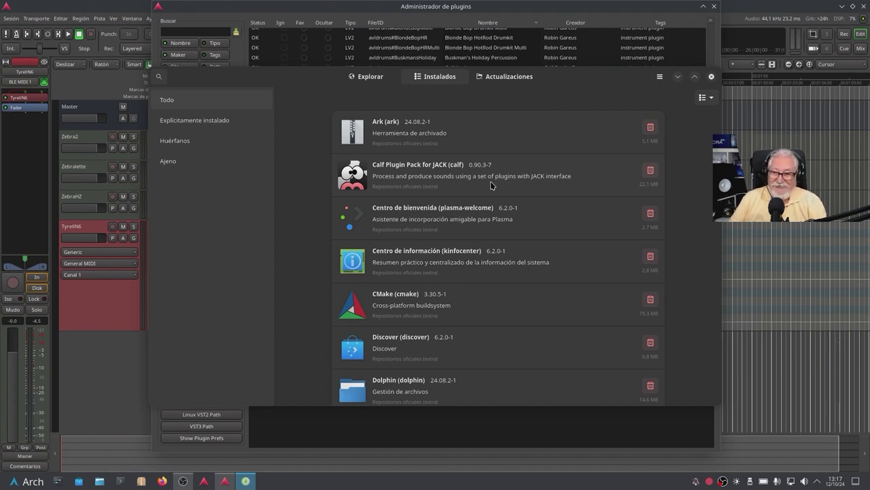
pyautogui.click(712, 77)
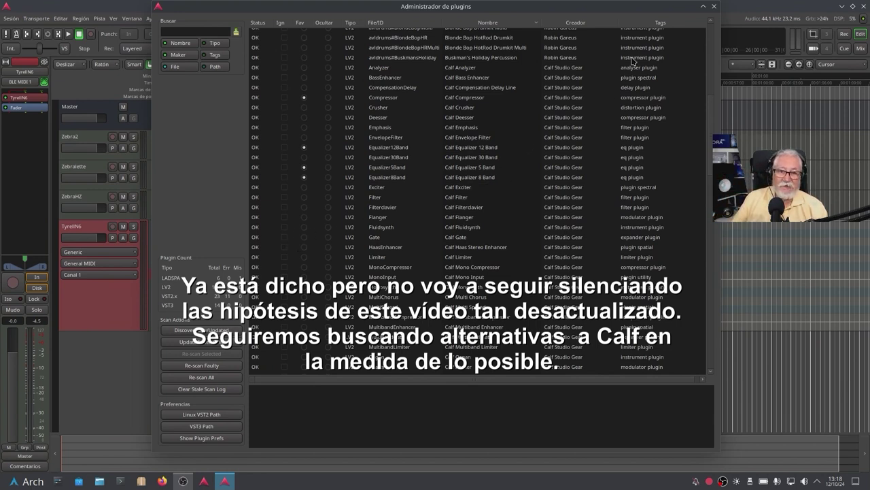
pyautogui.click(714, 6)
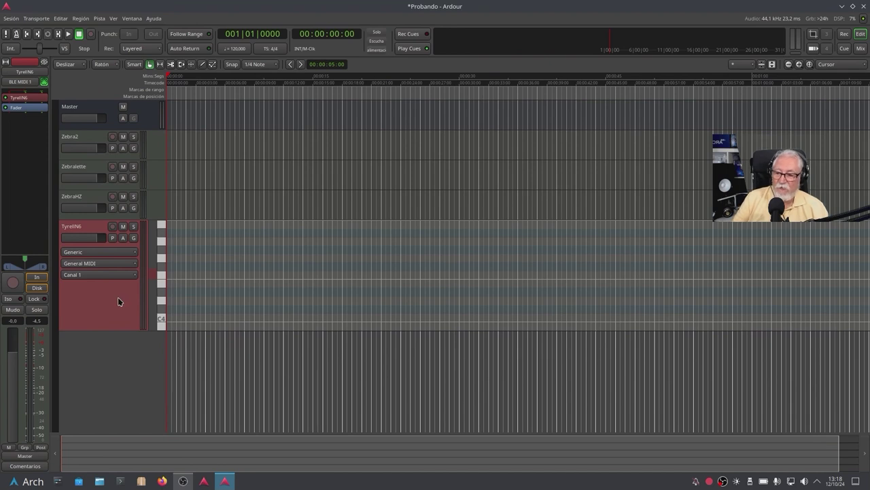
# Step: Try to insert the favorite plugin Calf Equalizer 5 Band (LV2) before the fader on the TyrellN6 track
pyautogui.rightClick(23, 110)
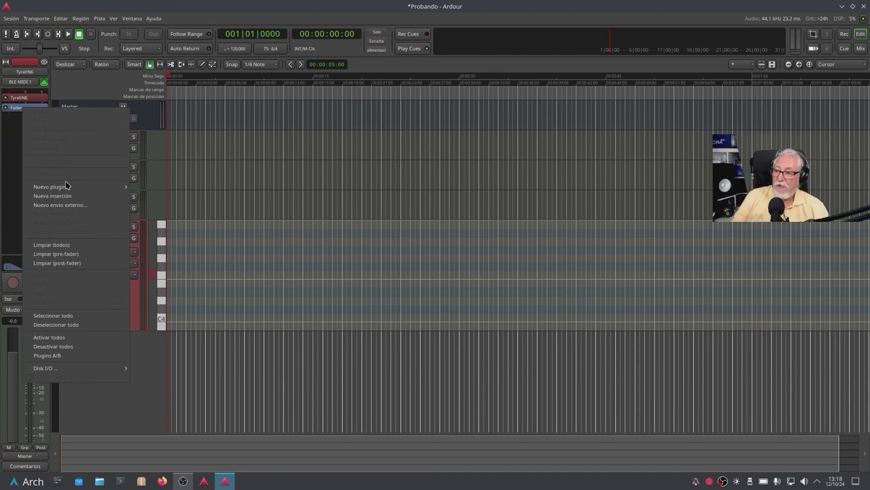
pyautogui.click(24, 110)
pyautogui.rightClick(25, 110)
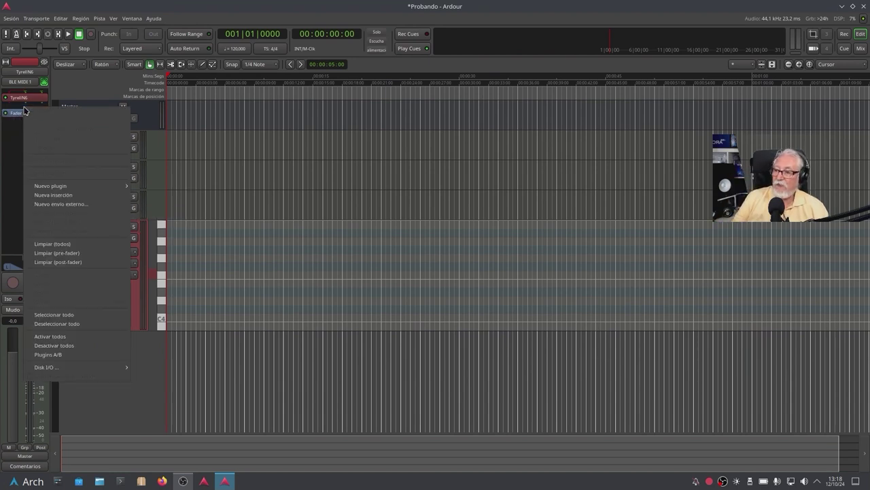
pyautogui.moveTo(80, 186)
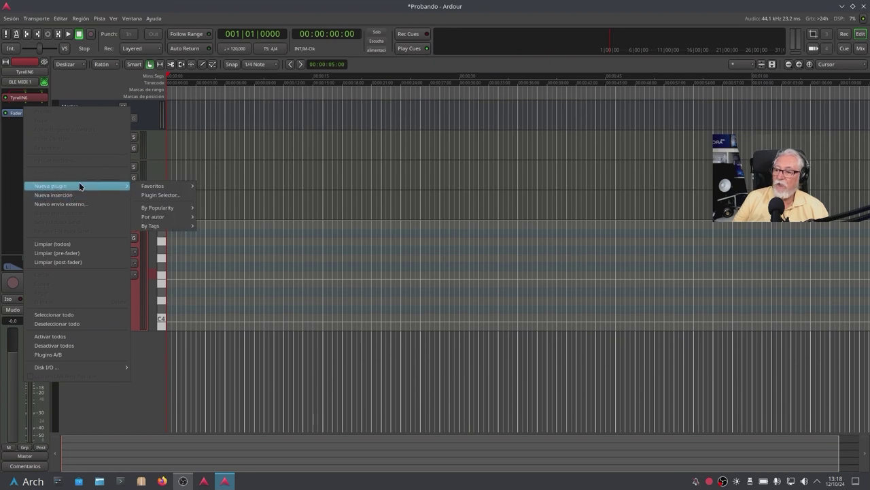
pyautogui.moveTo(151, 187)
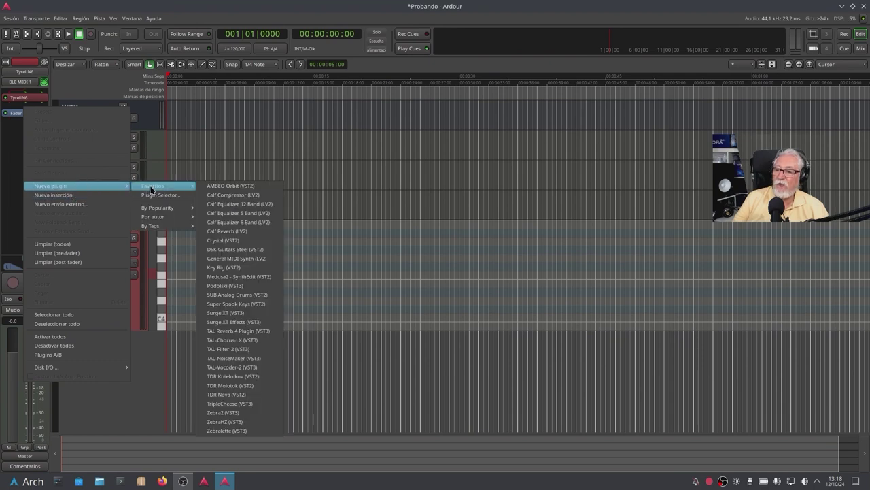
pyautogui.click(264, 214)
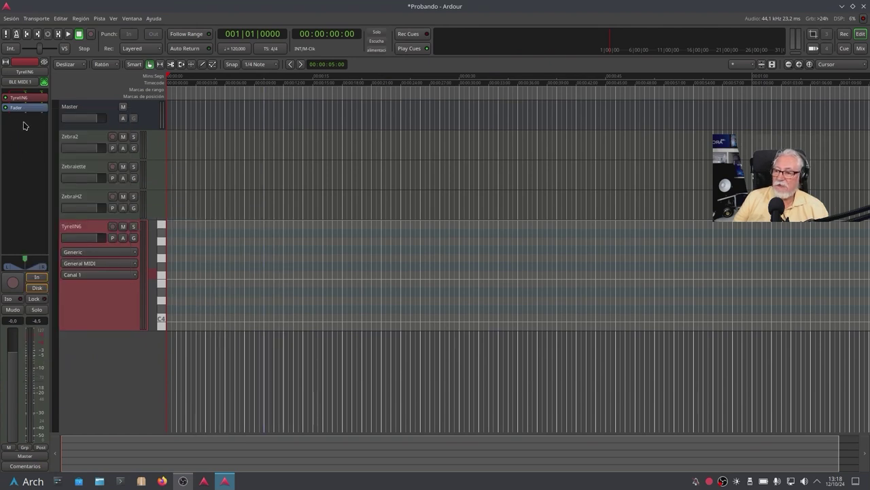
# Step: Open Ardour's log, examine the error entry about the Calf equalizer plugin, and close the log
pyautogui.click(863, 22)
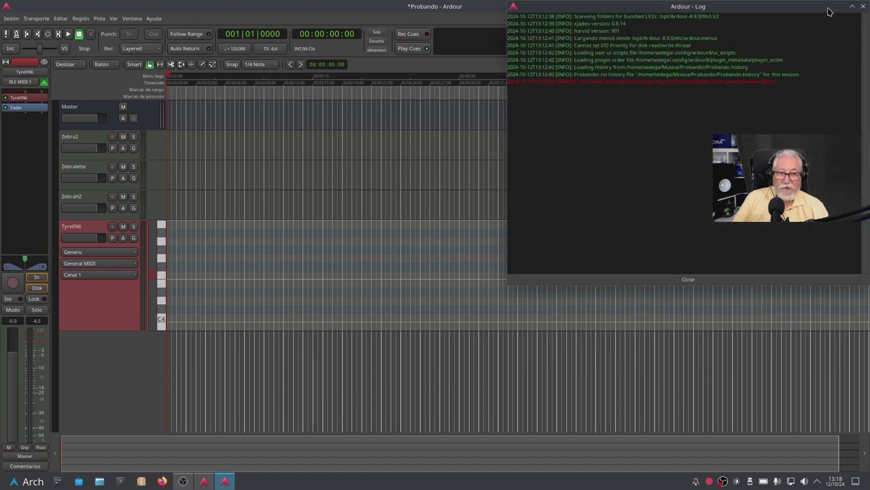
pyautogui.moveTo(744, 8); pyautogui.dragTo(527, 110)
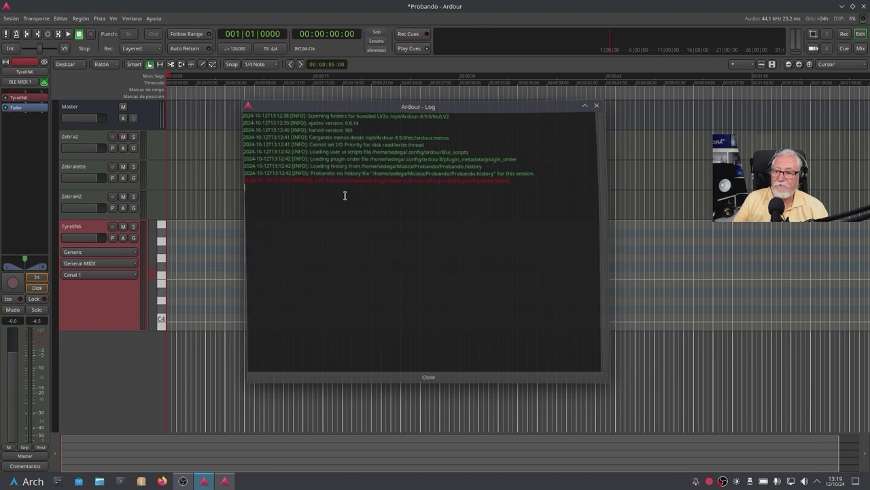
pyautogui.moveTo(271, 181); pyautogui.dragTo(523, 182)
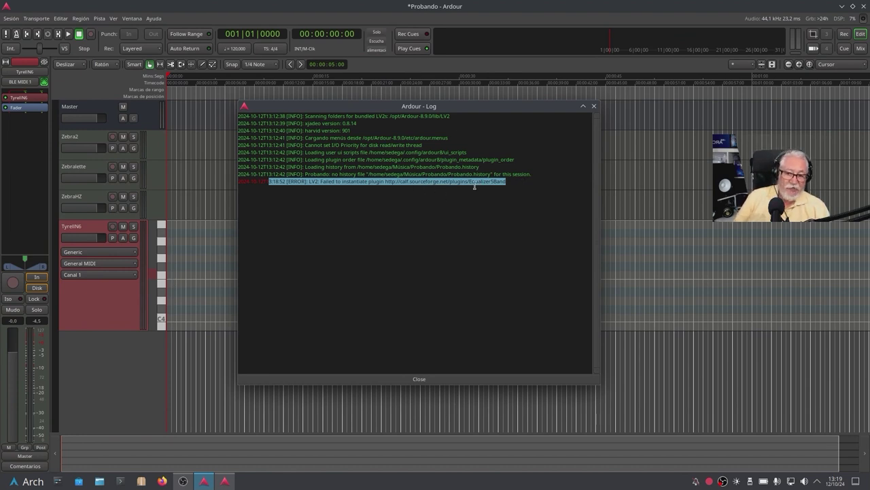
pyautogui.click(594, 107)
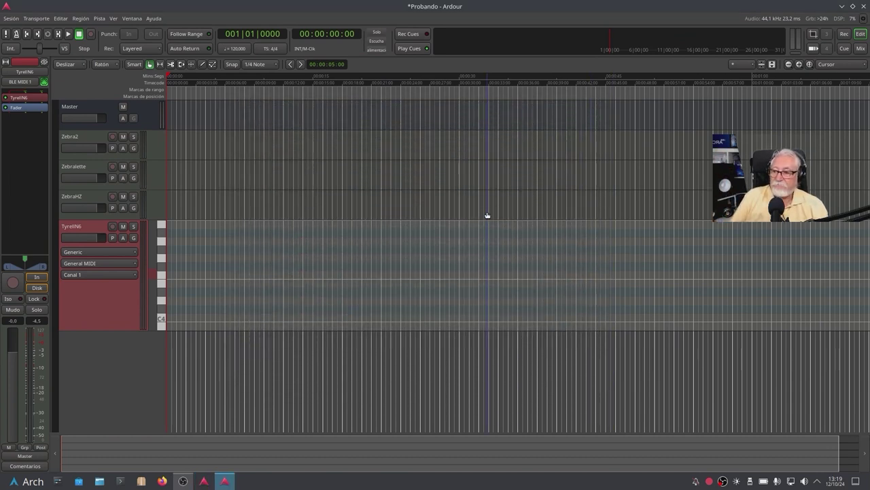